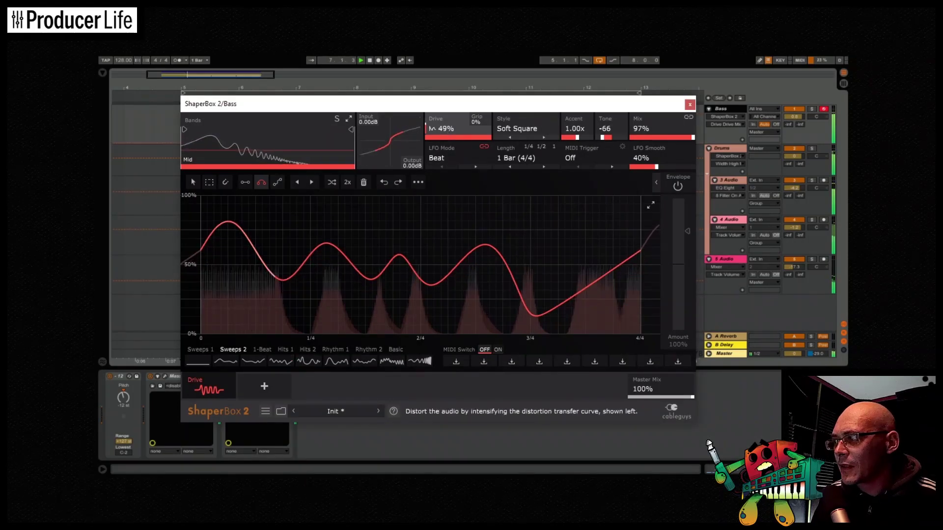
Lower the Drive amount and add a low band split so the Drive applies only from the mid band up.
drag(458, 129, 458, 164)
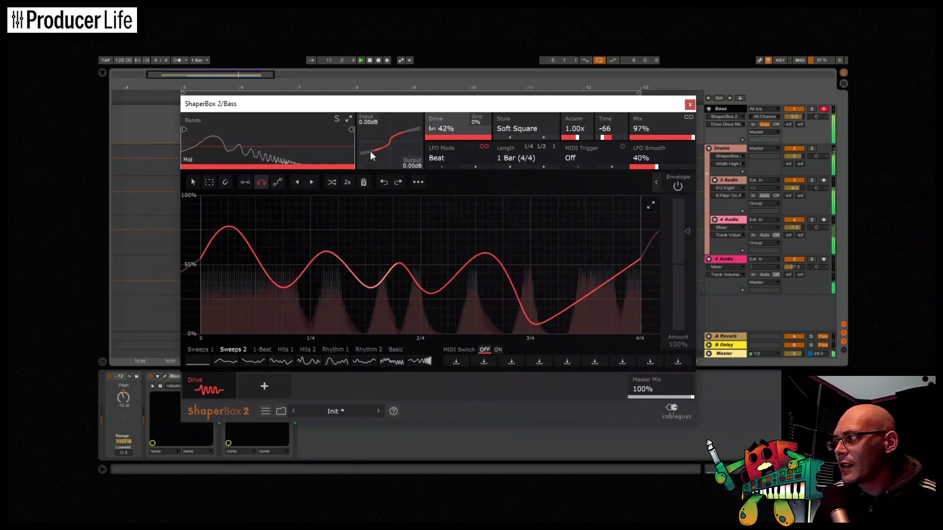
drag(187, 128, 233, 127)
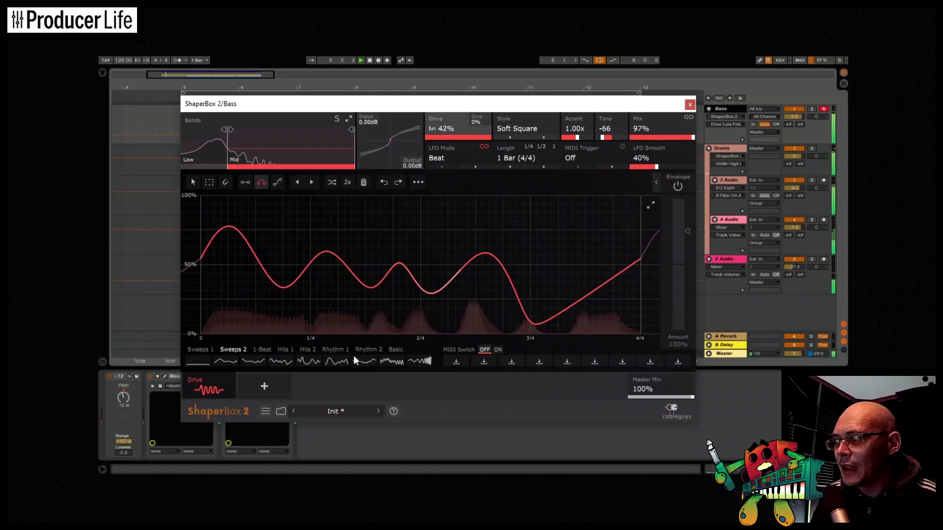
Audition preset LFO waves from Sweeps 2 and Rhythm 1, load Rhythm 6 on the Drive, and reduce its Mix.
click(401, 363)
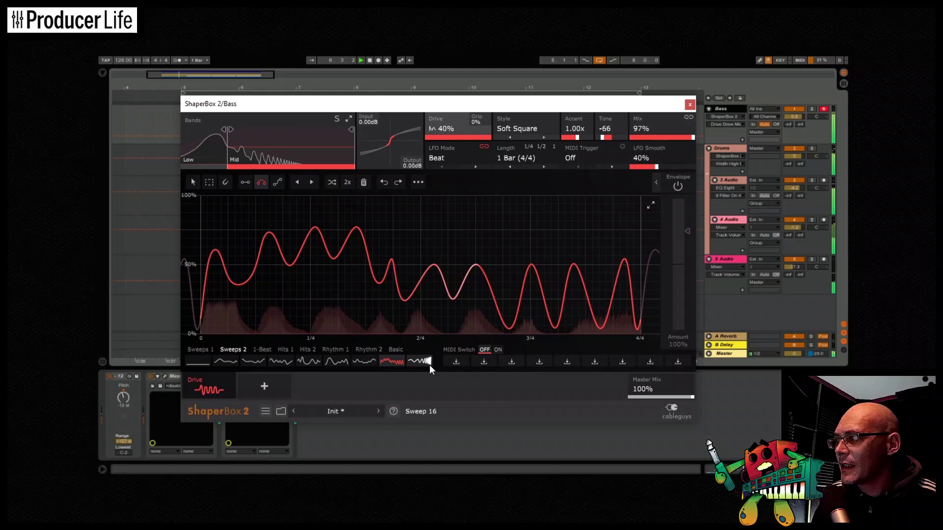
click(268, 349)
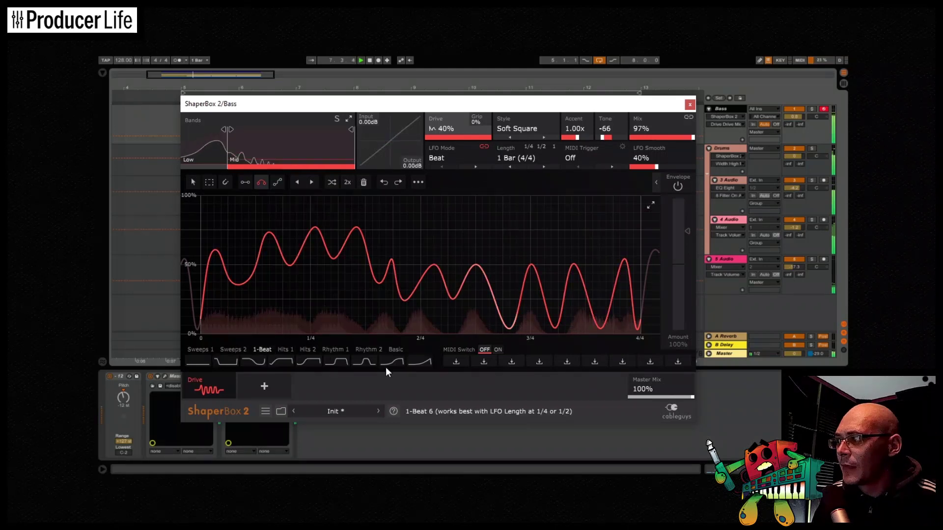
click(335, 349)
click(361, 363)
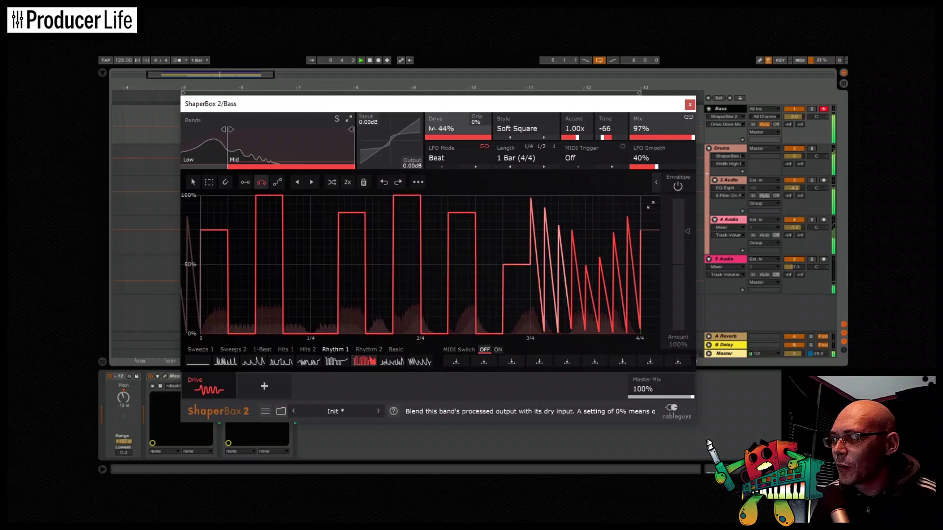
drag(693, 137, 673, 137)
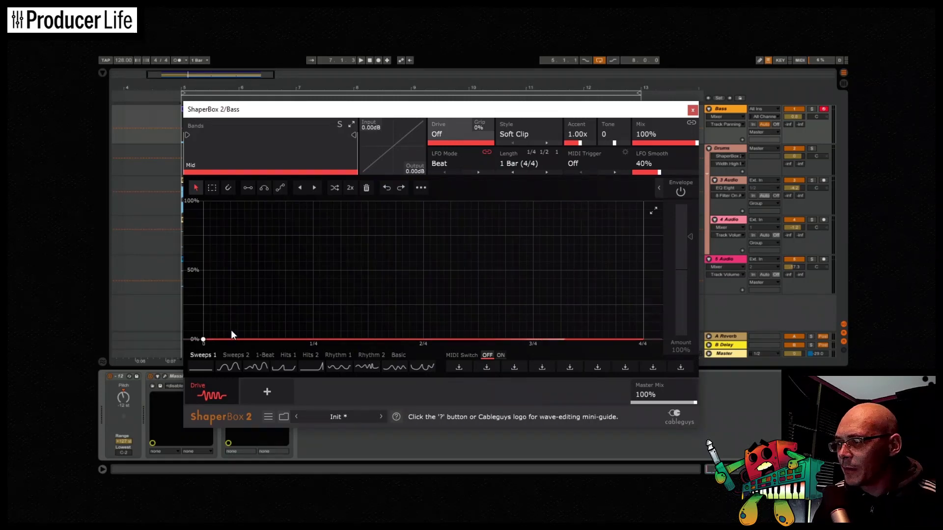
Try a high band split in the Drive's band display.
mouse_move(203, 339)
mouse_down()
mouse_move(219, 242)
mouse_move(226, 336)
mouse_move(203, 339)
mouse_up()
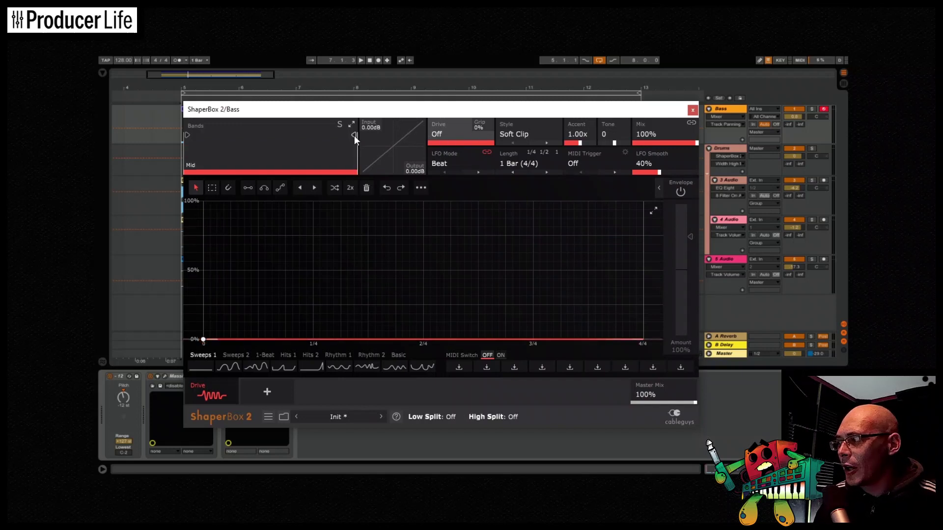
drag(354, 134, 256, 134)
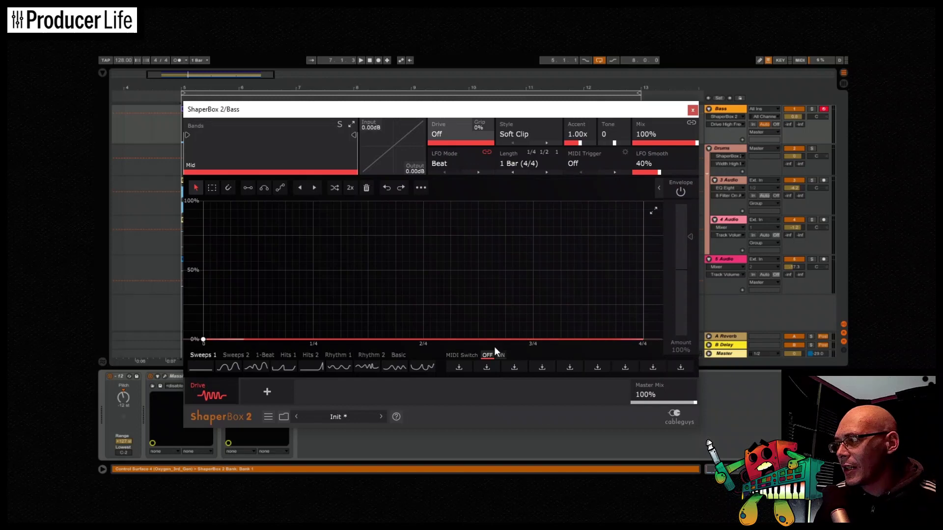
Solo the Bass track and start playback.
click(814, 110)
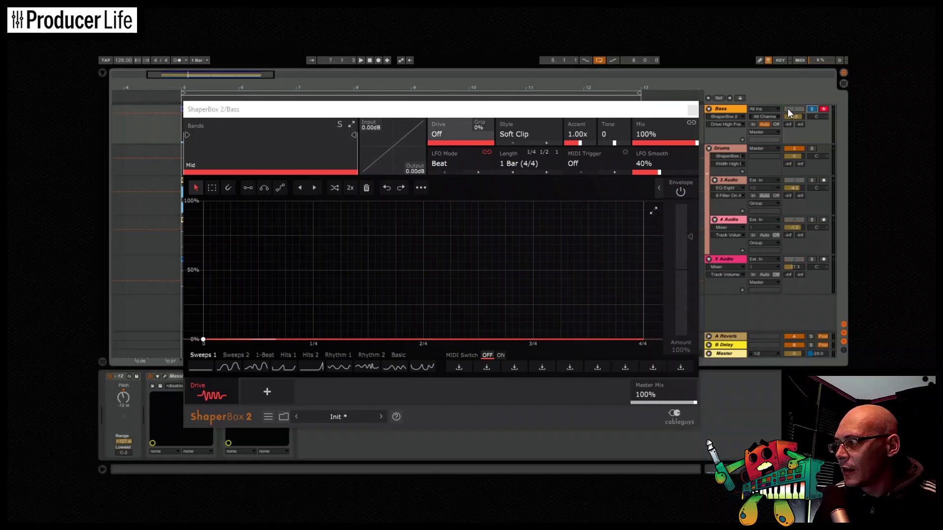
key(space)
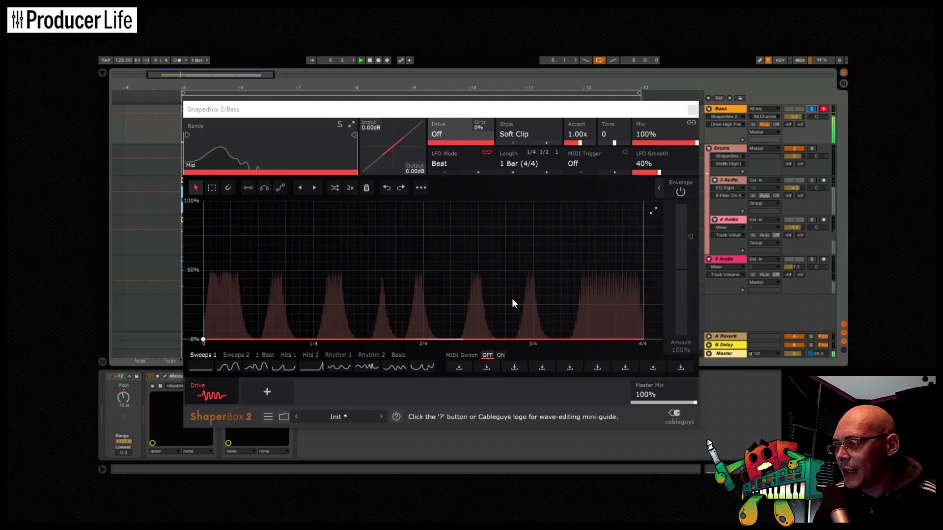
Add points to the flat Drive wave, shaping a gentle rise with a 100% peak point shortly after 3/4 of the bar.
click(367, 330)
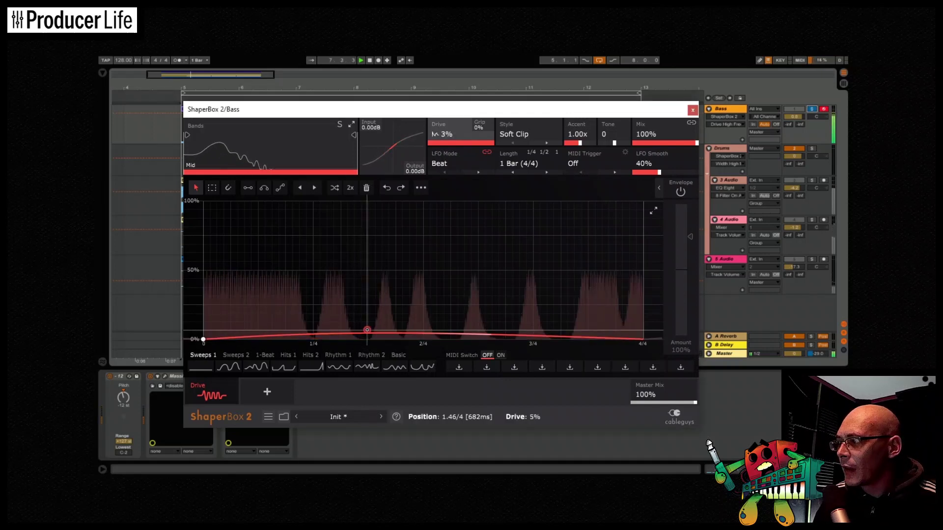
drag(367, 330, 552, 200)
double_click(606, 280)
drag(606, 280, 479, 313)
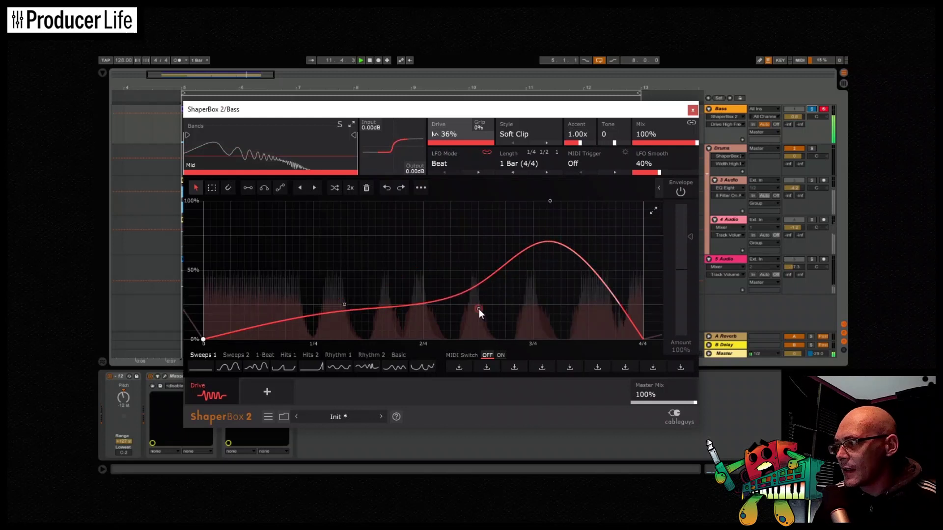
Draw flat Drive segments with the line pen, at about 75% from 1/8 to past 2/4 and about 20% to the bar's end.
click(249, 189)
mouse_move(258, 236)
mouse_down()
mouse_move(333, 210)
mouse_move(464, 244)
mouse_move(445, 236)
mouse_up()
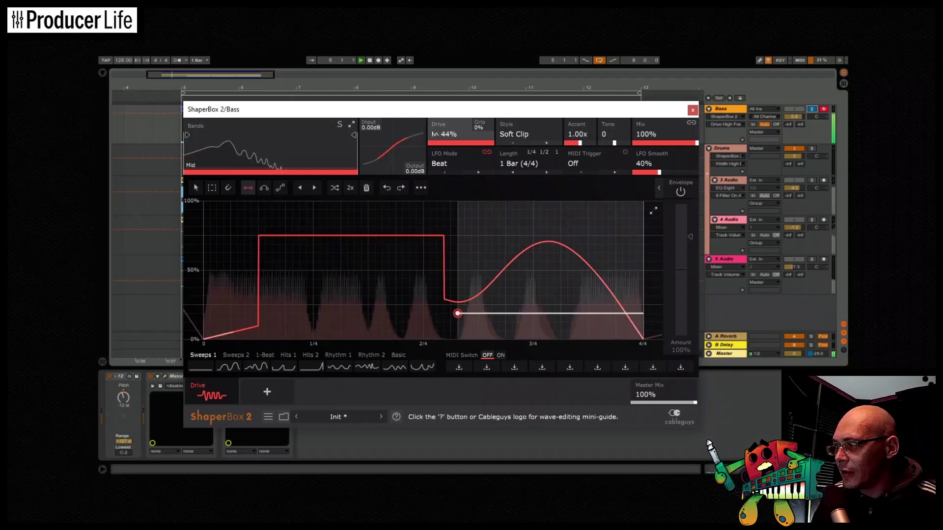
click(458, 314)
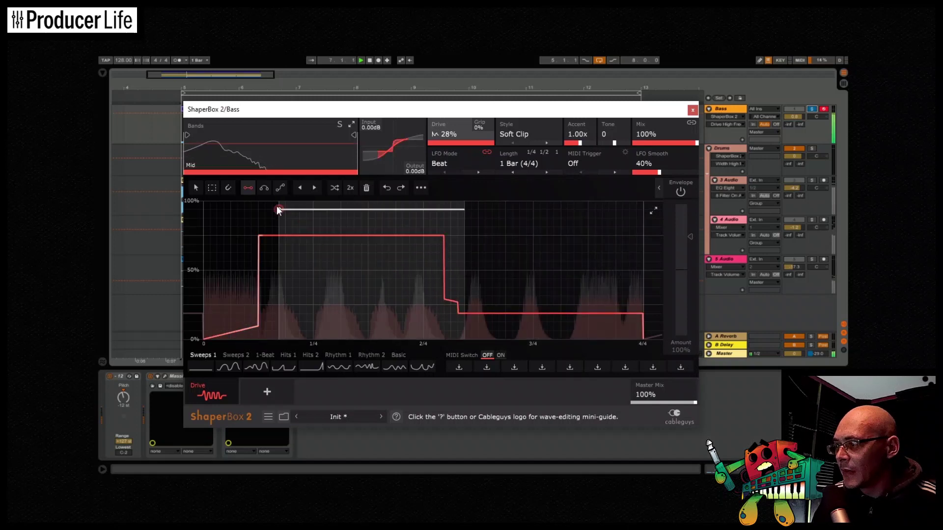
Draw S-curves in the middle, end and beginning of the Drive wave, and raise its starting point to about 63%.
click(276, 190)
mouse_move(347, 235)
mouse_down()
mouse_move(519, 200)
mouse_move(614, 200)
mouse_move(519, 314)
mouse_move(478, 296)
mouse_up()
drag(568, 305, 636, 270)
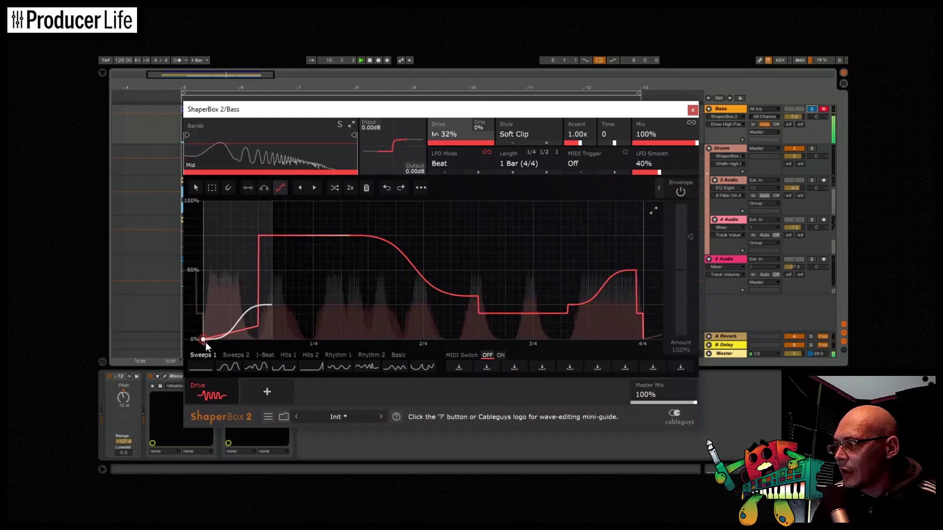
drag(205, 341, 272, 288)
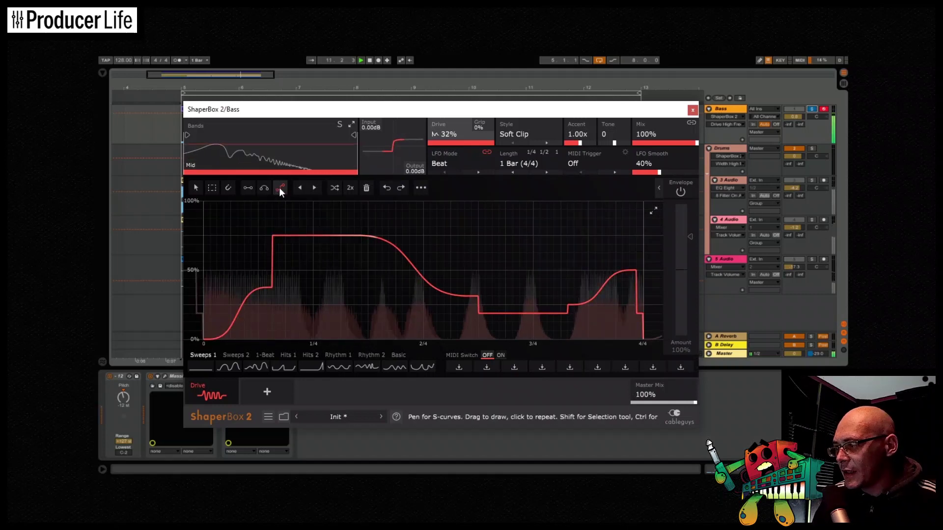
click(195, 188)
drag(205, 339, 203, 251)
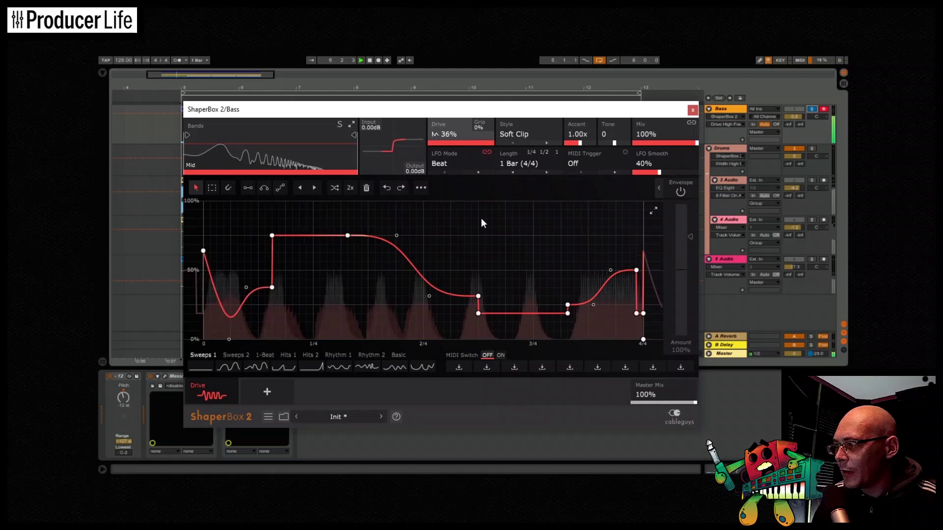
Try LFO lengths of 1.5, 2 and 3 bars, and return the length to 1 bar.
click(547, 172)
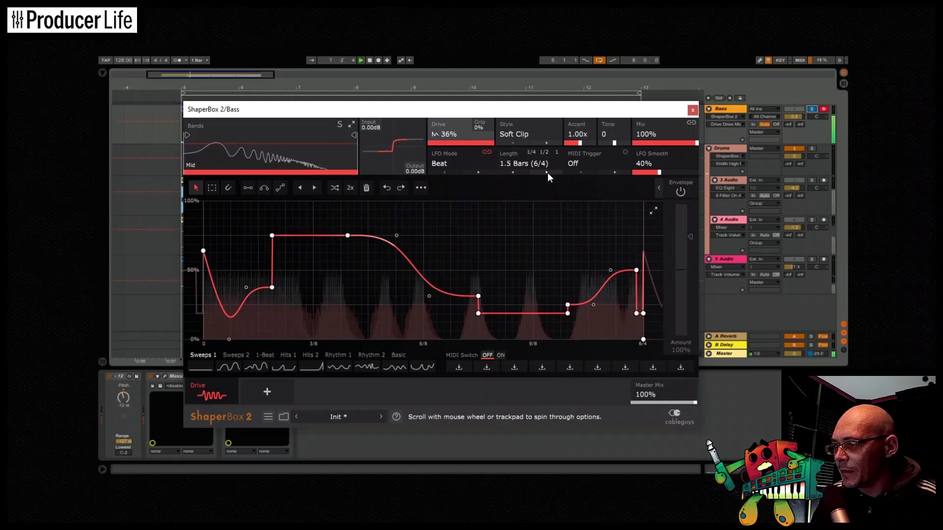
click(547, 173)
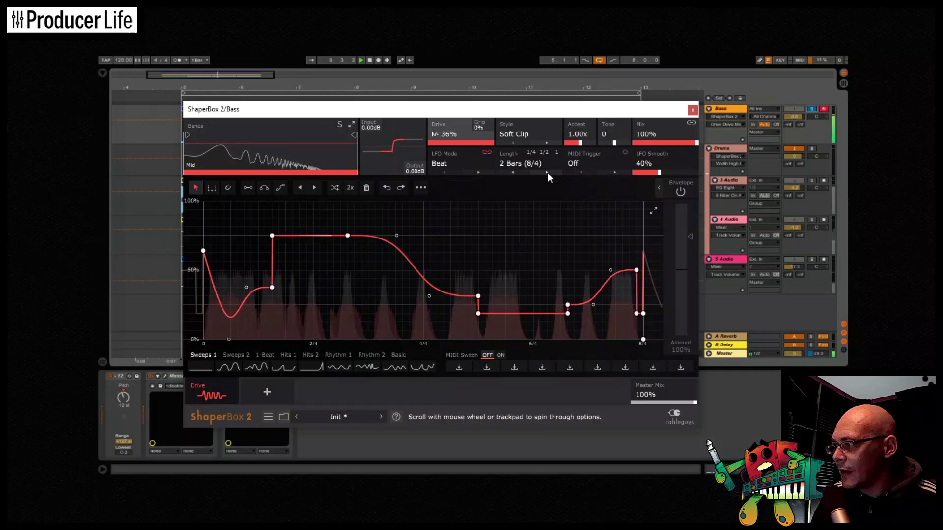
click(544, 172)
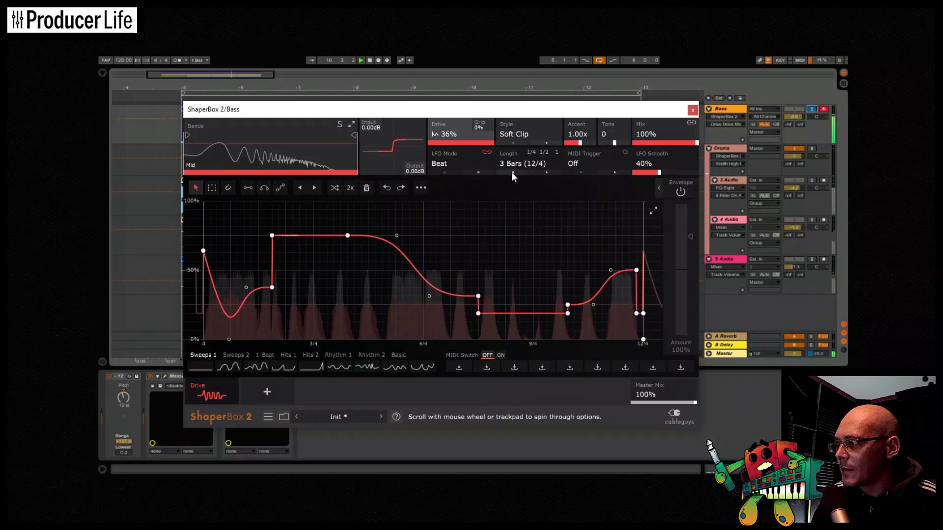
click(511, 172)
click(512, 172)
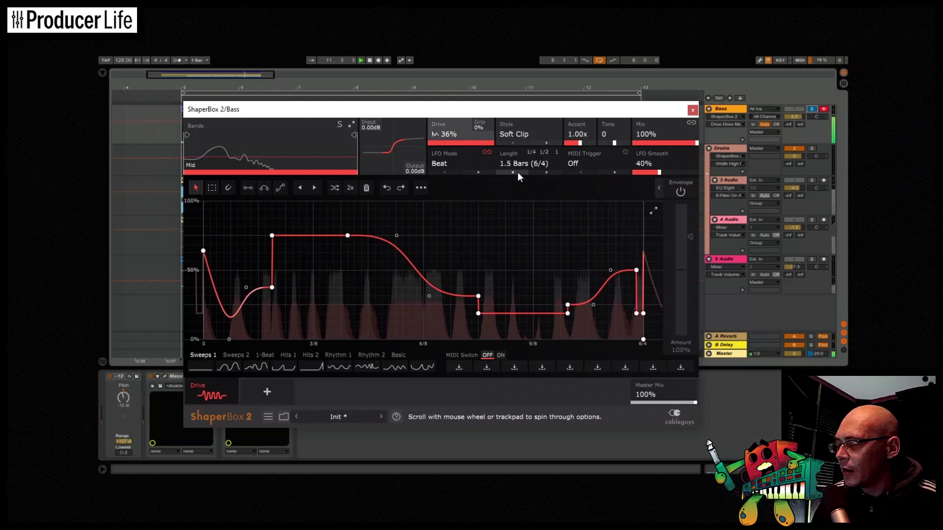
click(512, 172)
Audition the preset Drive waves Sweep 2, the one following it, and Hit 12 from Hits 2.
click(258, 370)
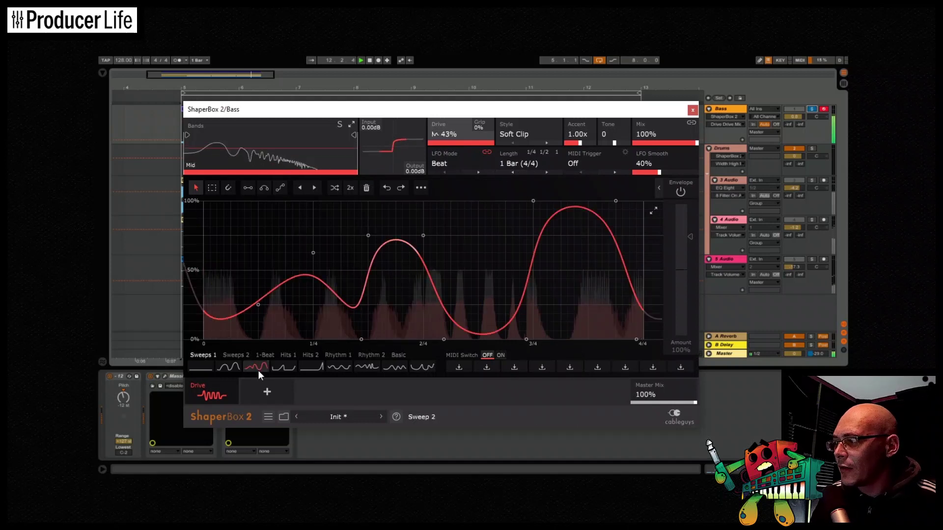
click(288, 355)
click(284, 367)
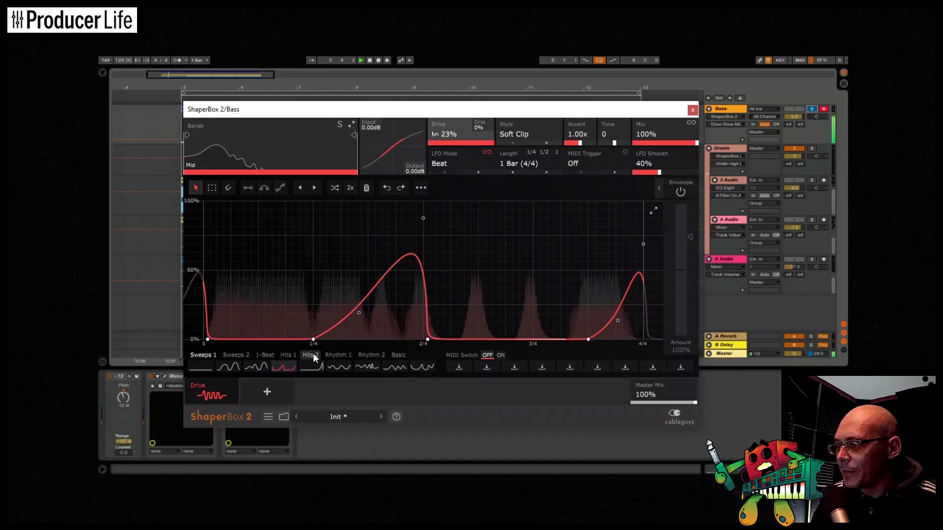
click(311, 355)
click(312, 368)
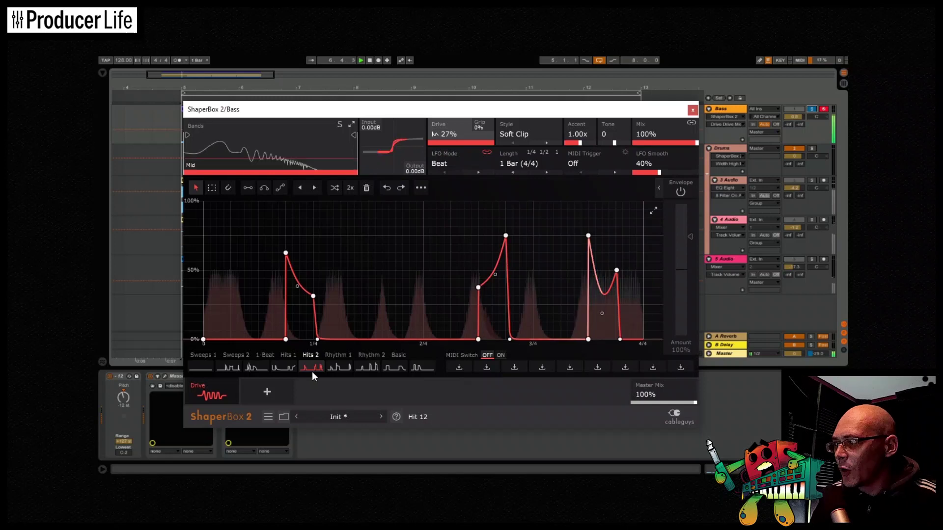
Audition Rhythm 6 and another Rhythm 1 wave, and load Sweep 11 from Sweeps 2 as the Drive wave.
click(331, 355)
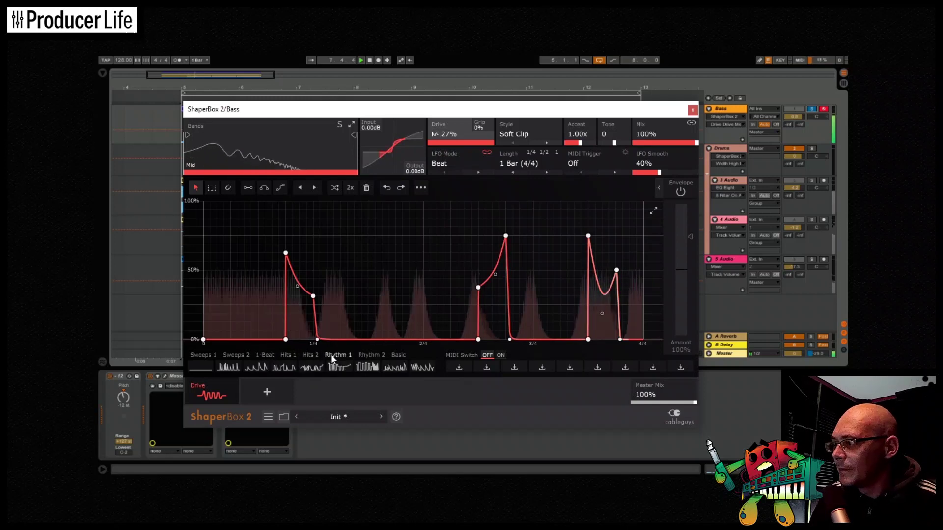
click(366, 367)
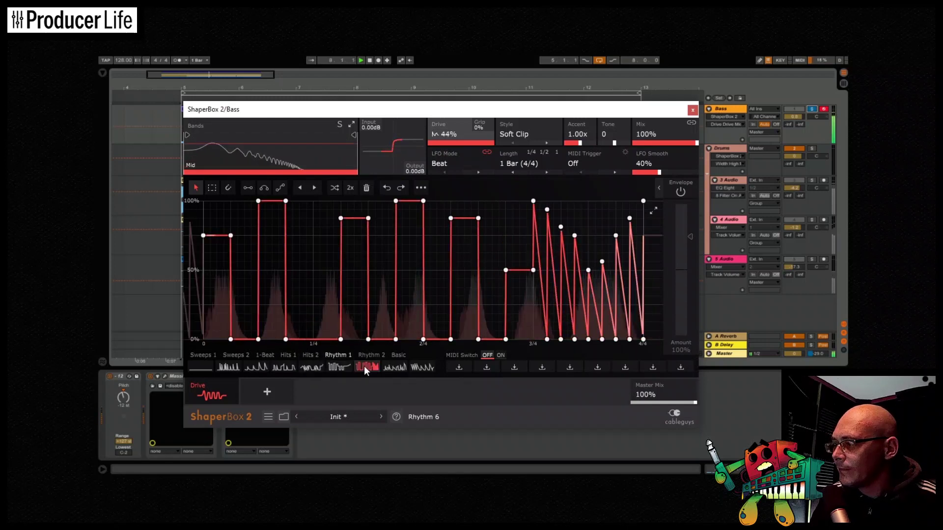
click(260, 366)
click(237, 355)
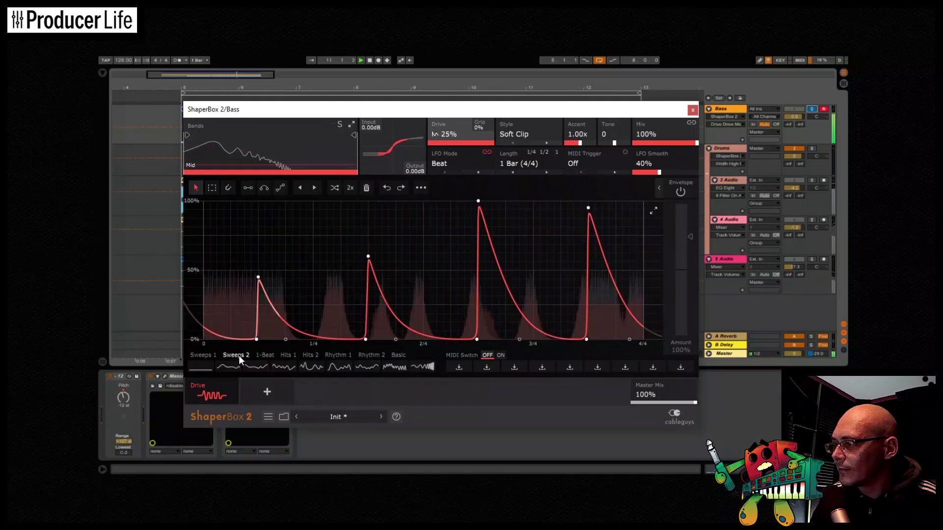
click(282, 369)
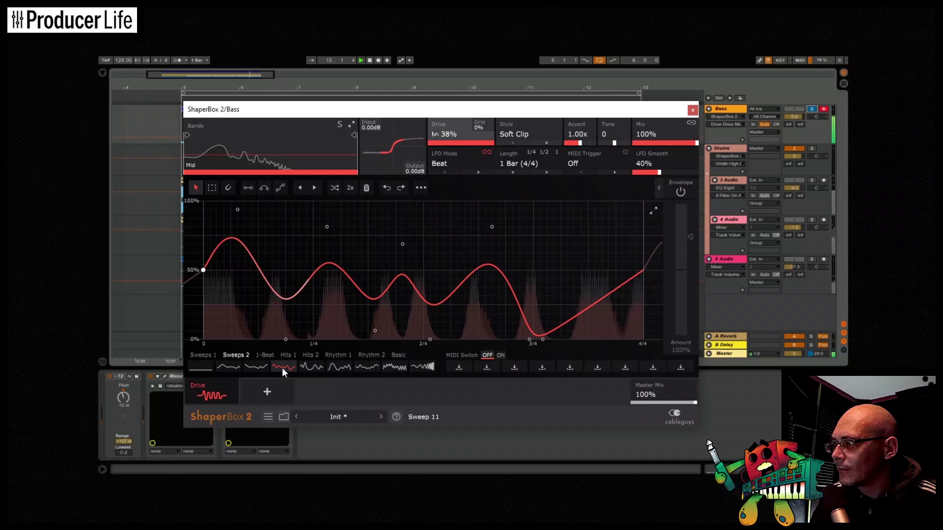
Audition the Hard Clip, Soft Square, Hard Square and Soft Rectify distortion styles on the bass.
click(559, 132)
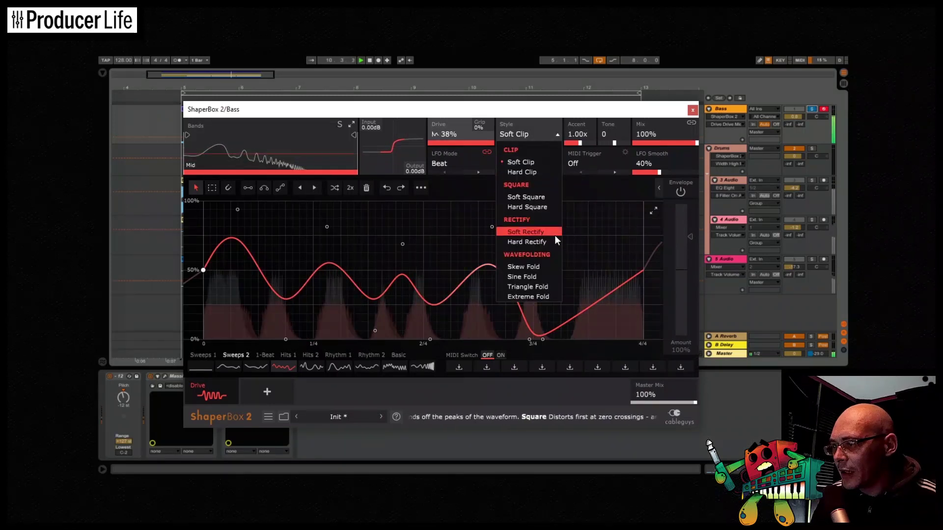
click(541, 128)
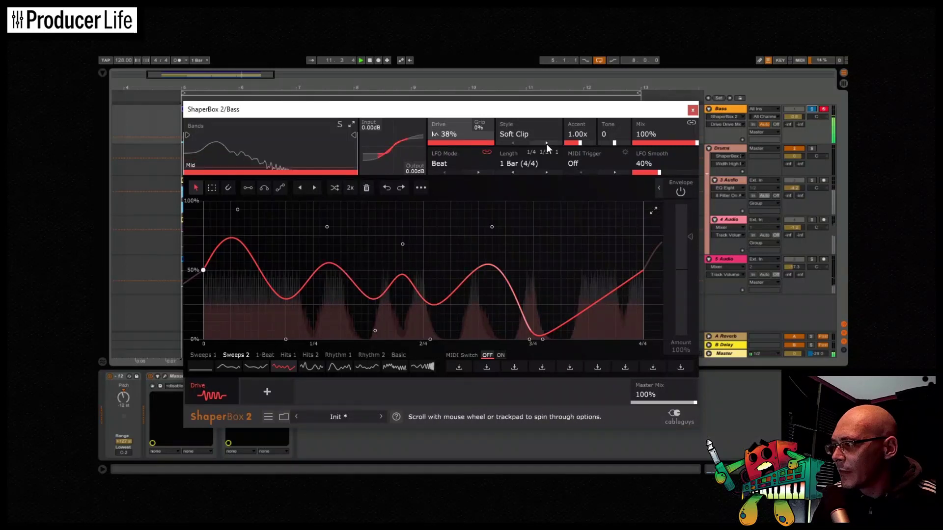
click(547, 143)
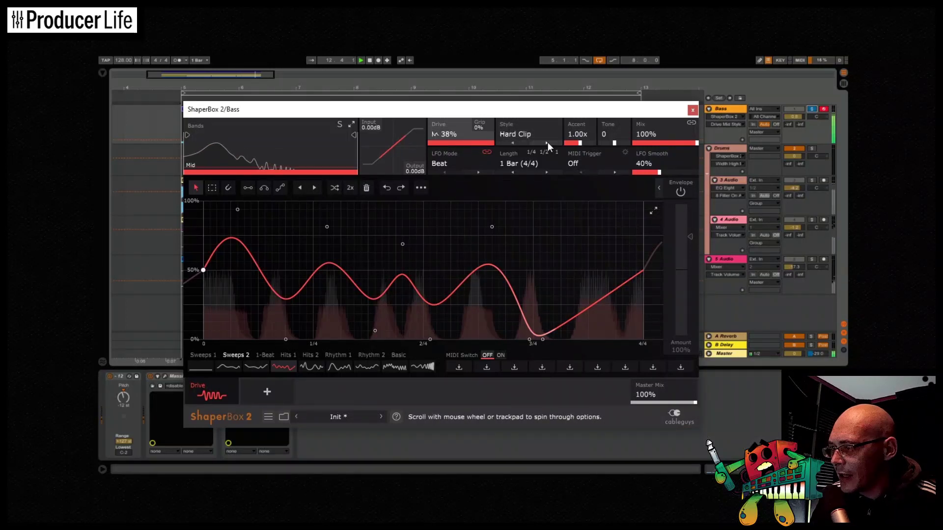
click(547, 143)
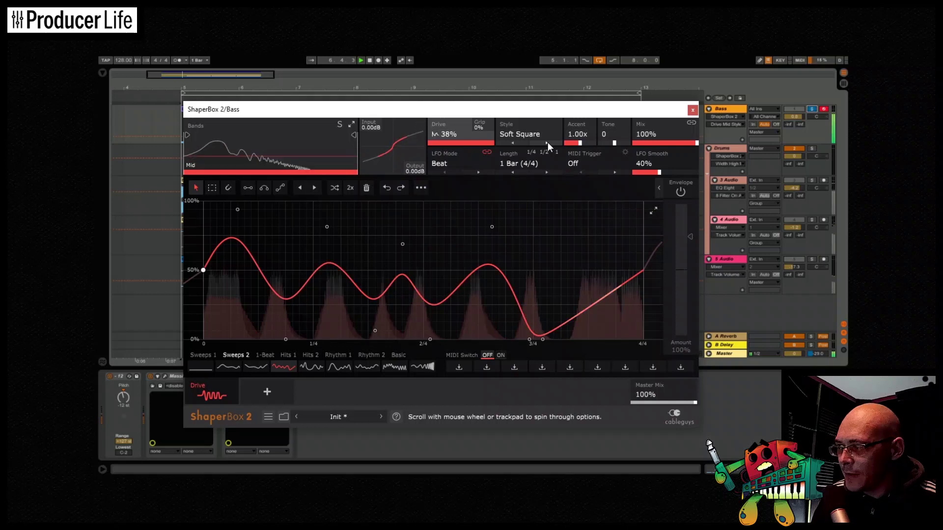
click(547, 142)
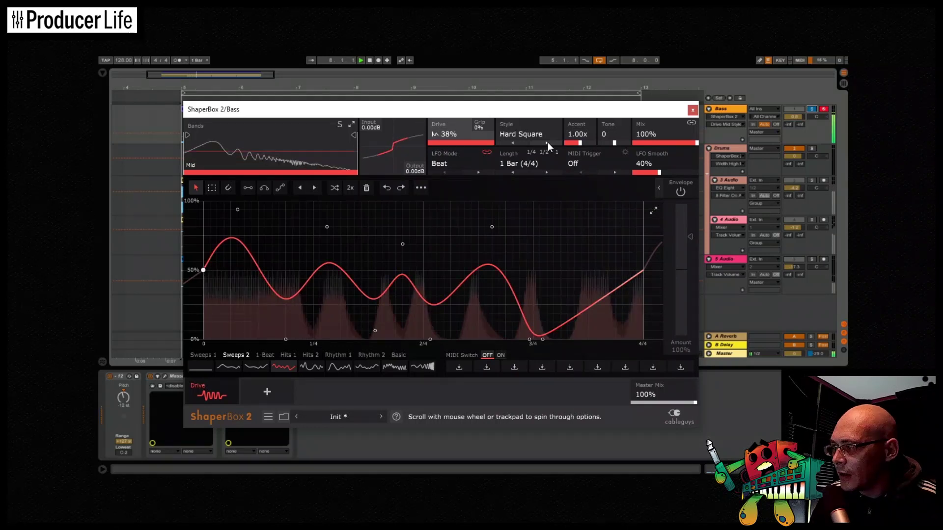
click(547, 142)
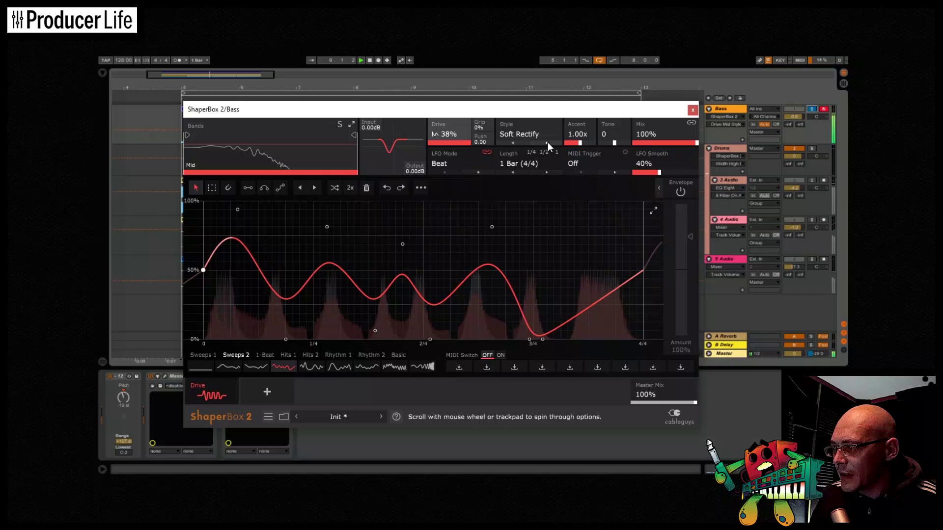
With the Hard Rectify style, set Push to 0.10 and try the input level, leaving it at 0.00 dB.
click(547, 143)
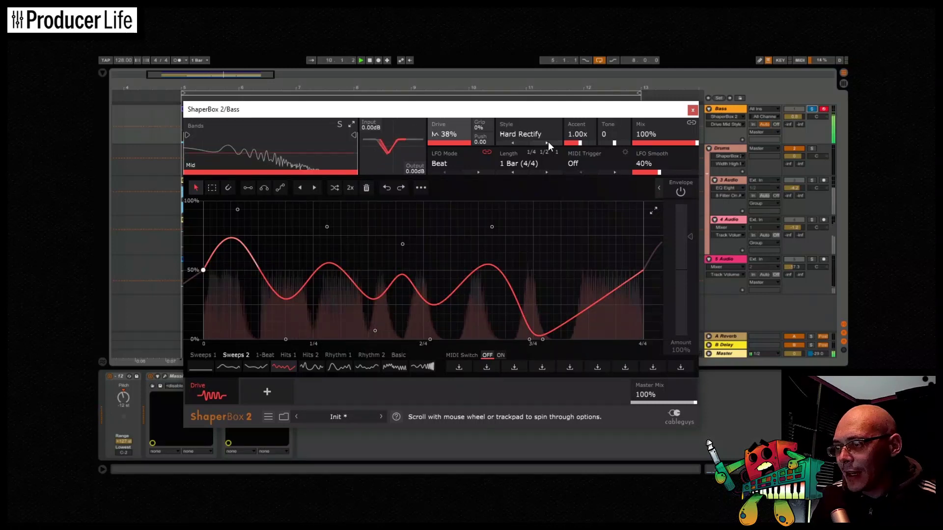
mouse_move(491, 141)
mouse_down()
mouse_move(491, 128)
mouse_move(491, 140)
mouse_up()
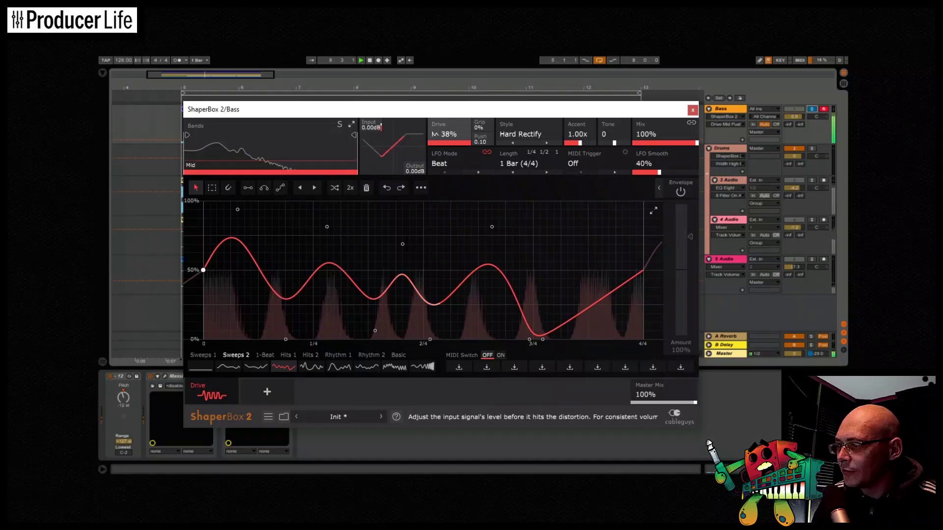
mouse_move(368, 129)
mouse_down()
mouse_move(368, 117)
mouse_move(370, 127)
mouse_up()
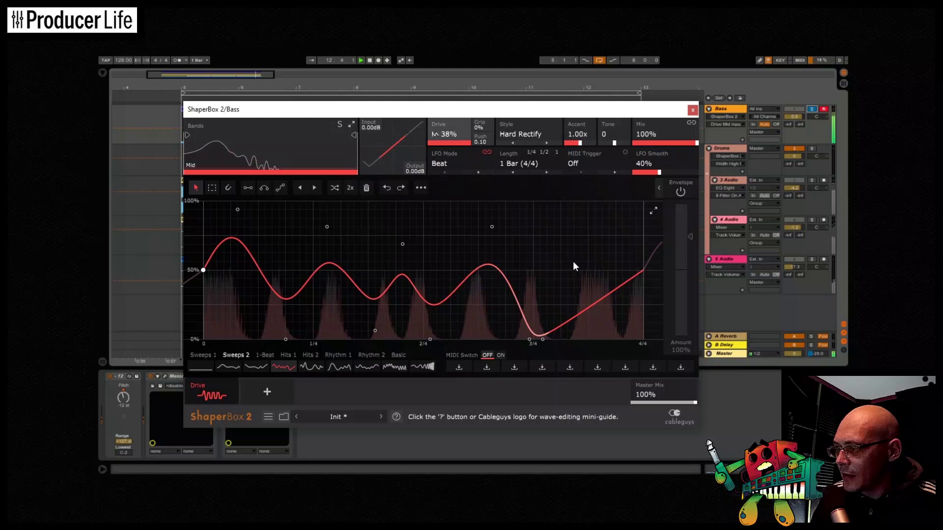
Audition the wavefolding styles in order: Skew Fold, Sine Fold, Triangle Fold and Extreme Fold.
click(546, 142)
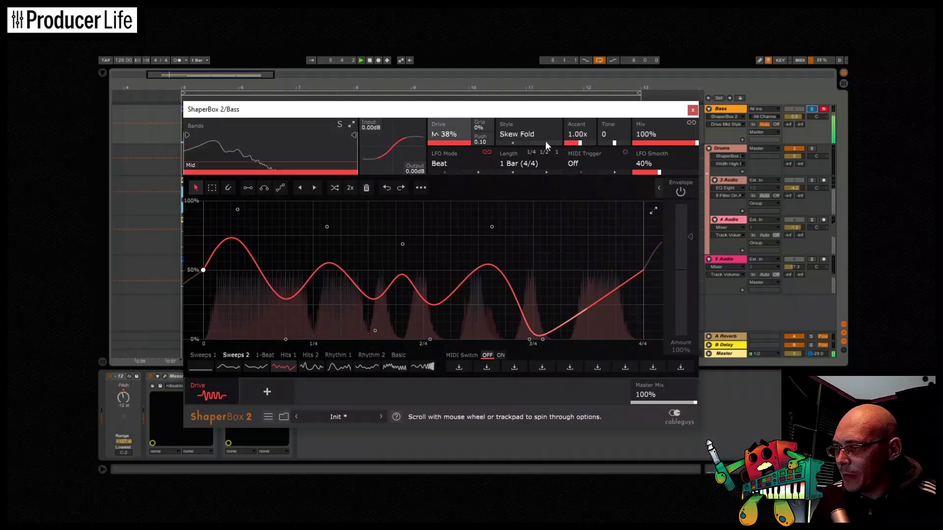
click(545, 142)
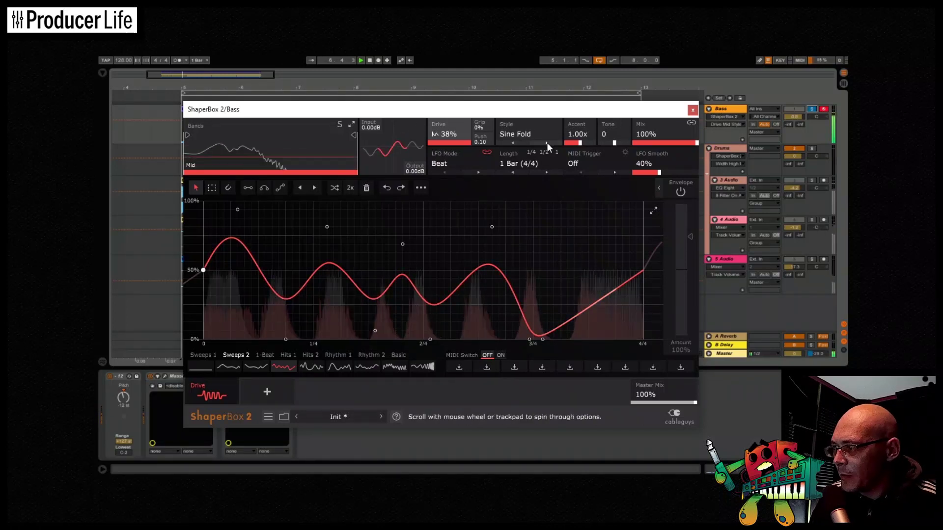
click(547, 142)
click(547, 142)
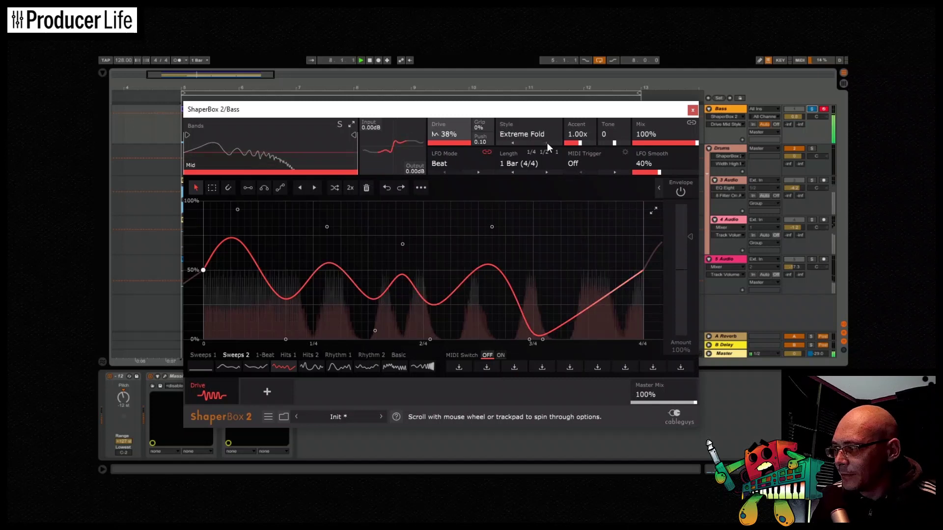
With Triangle Fold, raise Drive to 66% and Grip to 55%, and compare the sound with Extreme Fold.
click(519, 143)
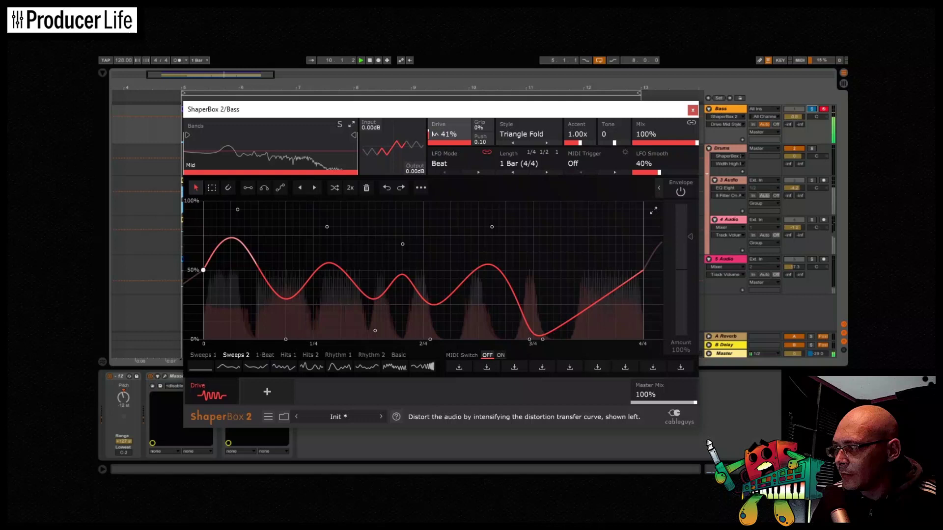
drag(445, 134, 480, 111)
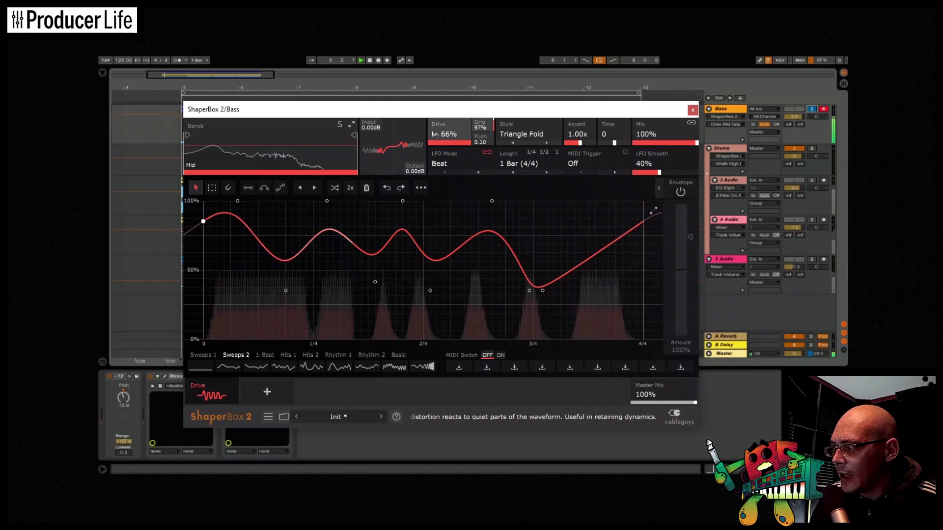
click(552, 143)
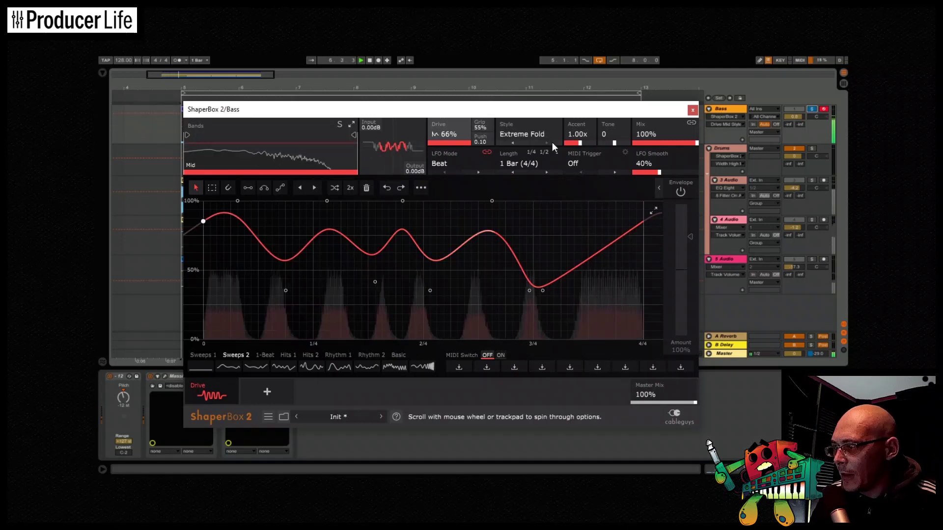
Step back through the distortion styles to Soft Square.
click(513, 142)
click(515, 142)
click(514, 142)
click(514, 142)
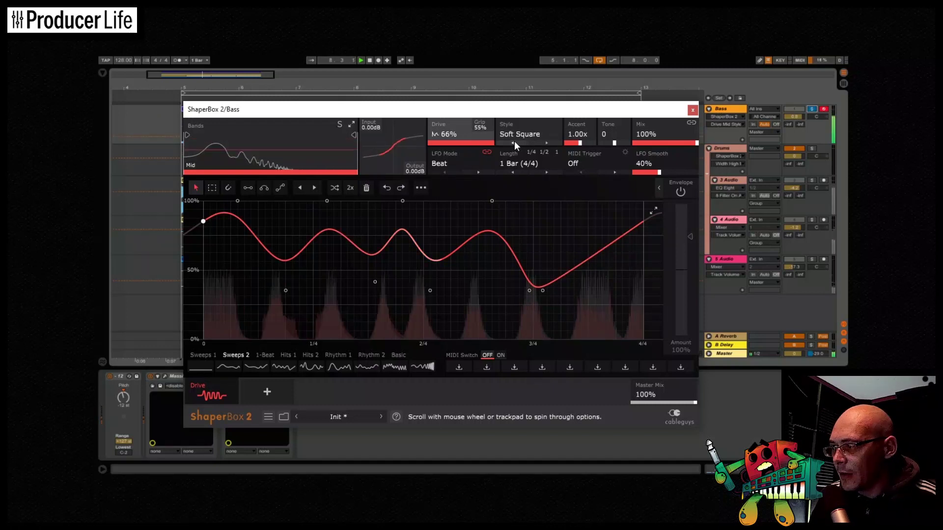
Set Grip to 0% and lower the Drive to 32%.
drag(481, 126, 481, 142)
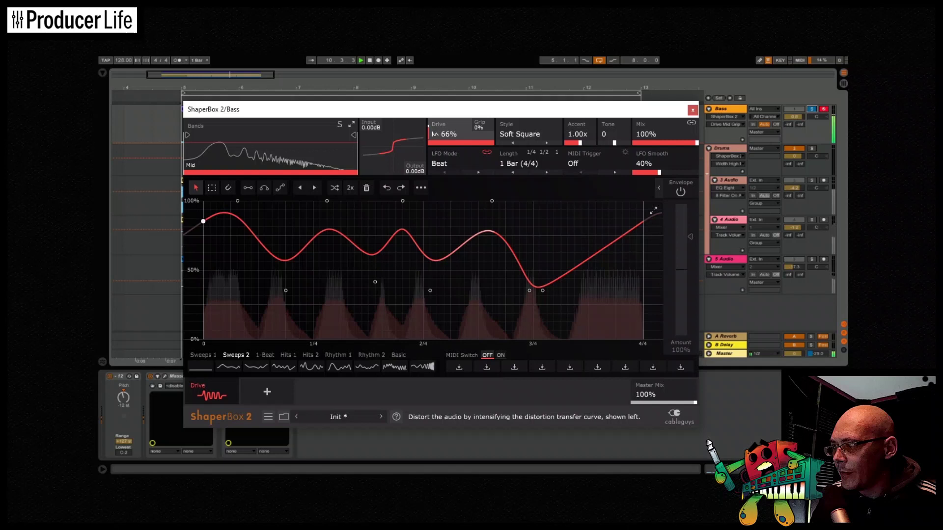
scroll(447, 134, down, 5)
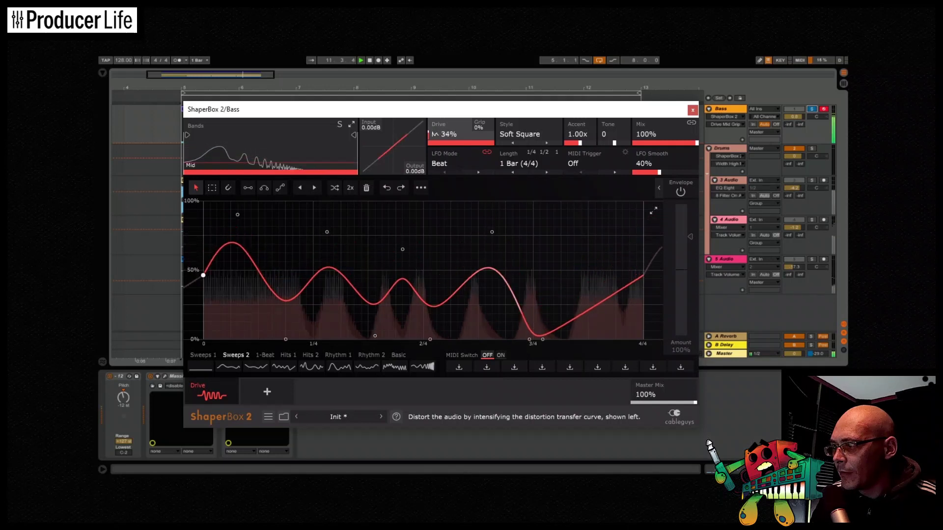
drag(466, 135, 466, 138)
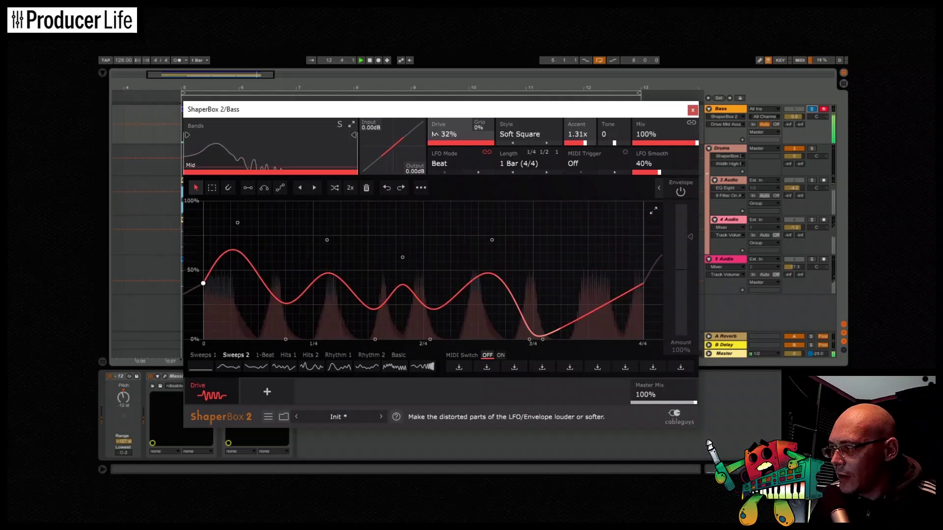
Try Accent values from 1.31x down to 0.50x, and return Accent to 1.00x.
scroll(580, 135, up, 5)
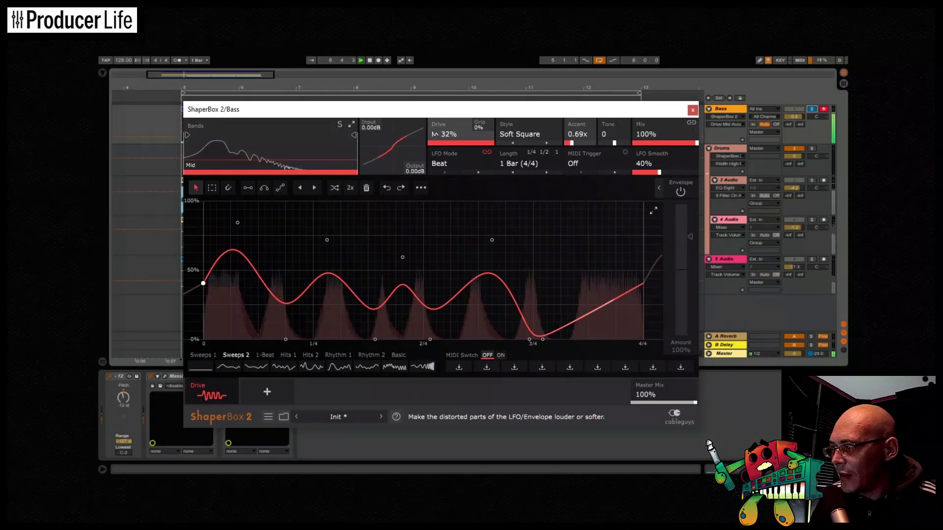
scroll(579, 135, down, 1)
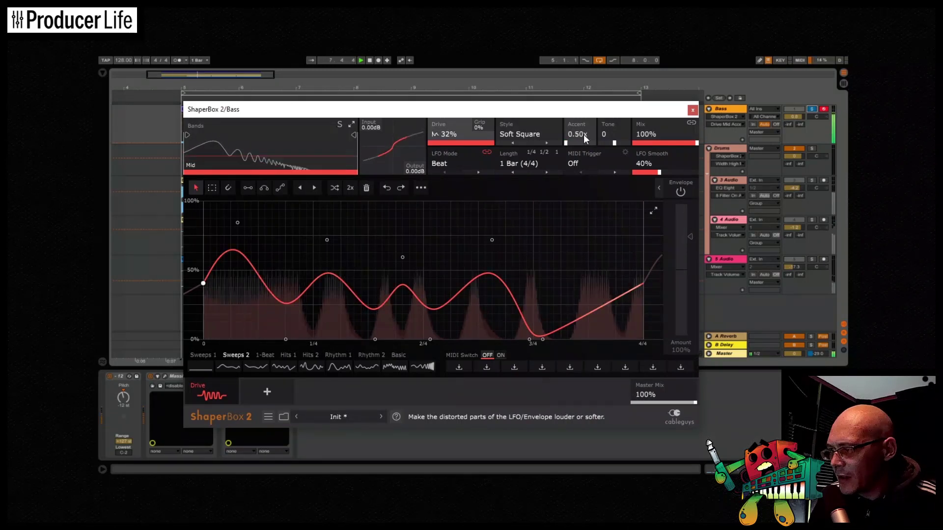
scroll(584, 135, up, 2)
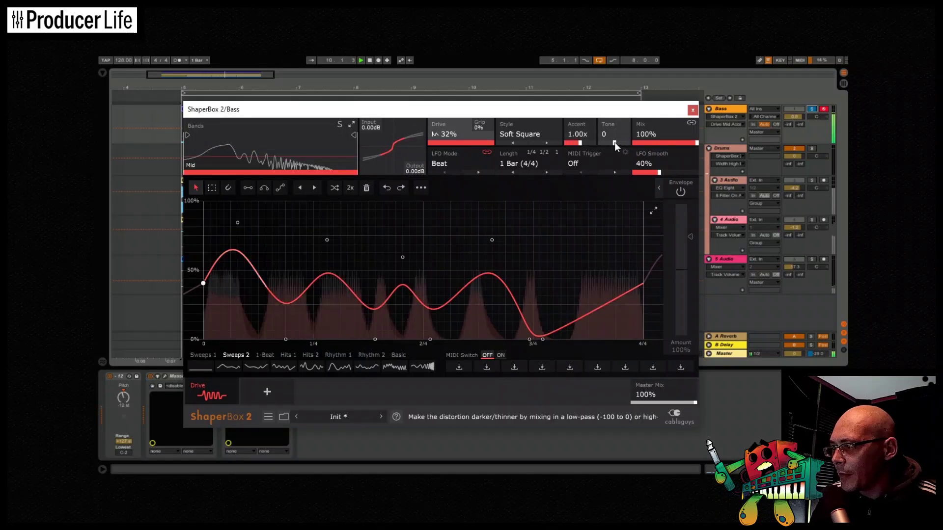
Try the Tone filter in both directions, with high-pass values of 24 and 81 and a low-pass value of -41.
scroll(614, 143, up, 1)
scroll(615, 137, up, 5)
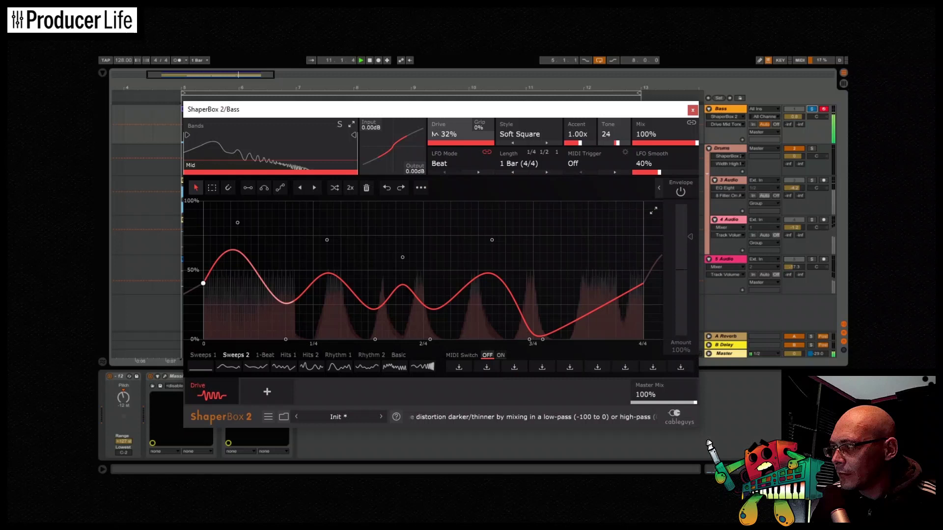
scroll(614, 138, up, 17)
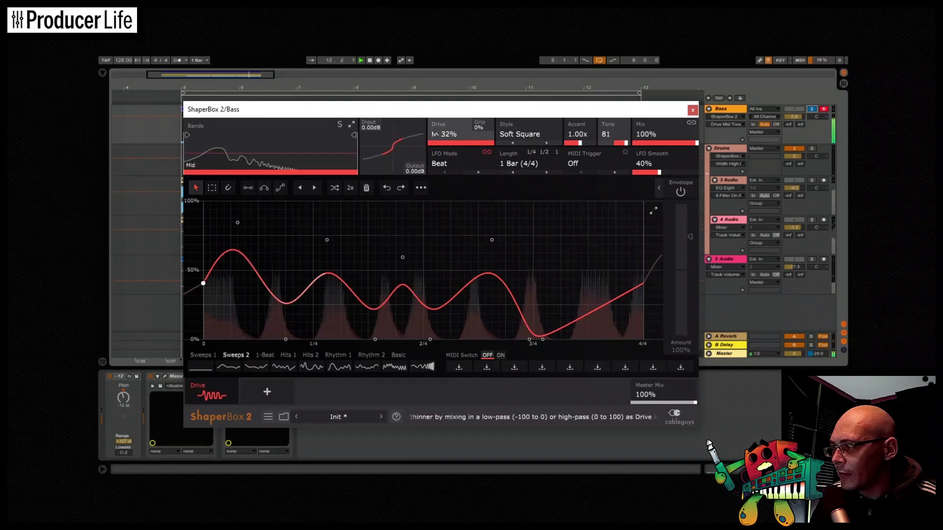
drag(615, 138, 615, 206)
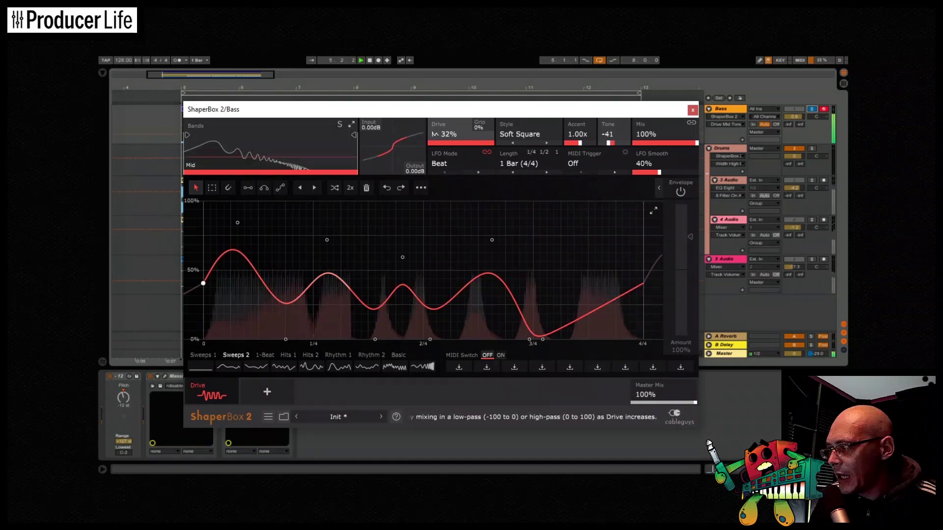
scroll(608, 135, up, 6)
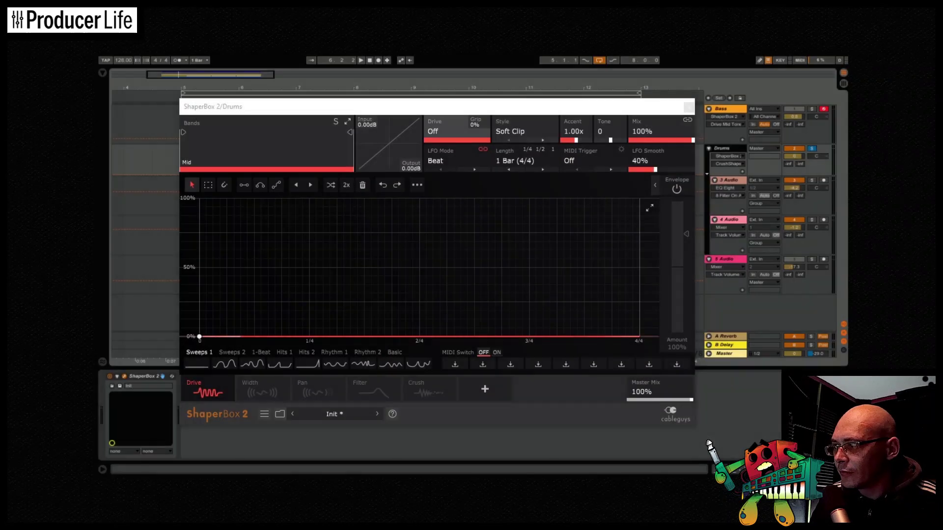
Play the drums, enable the Drive envelope follower at an 80% Amount, and reduce the band's Mix to 66%.
key(space)
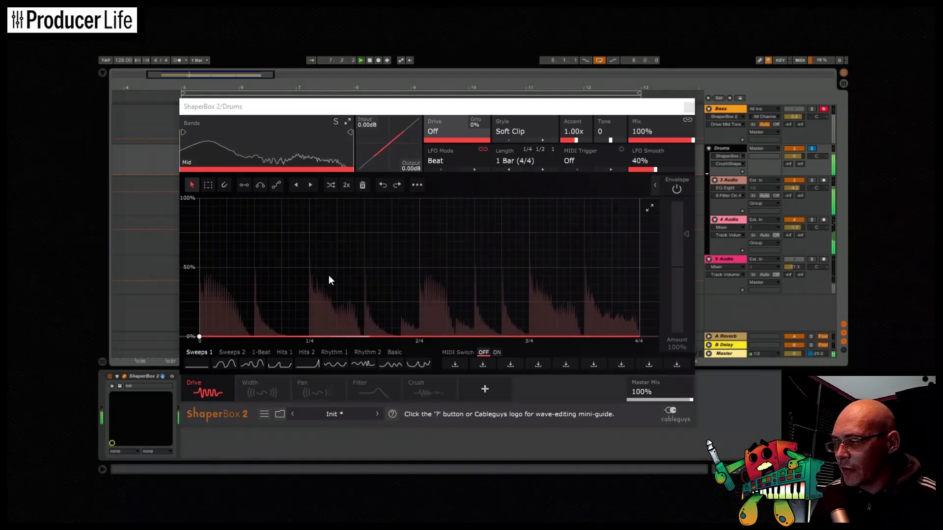
click(677, 189)
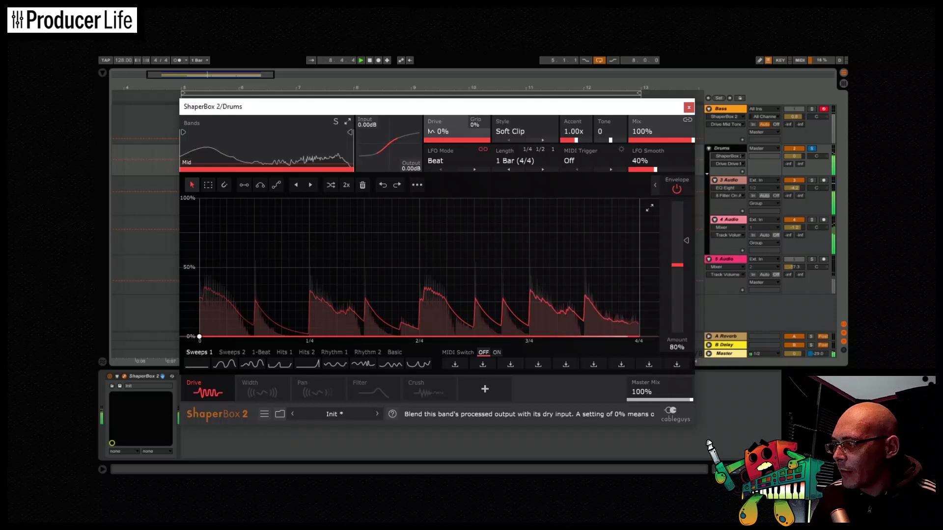
mouse_move(689, 140)
mouse_down()
mouse_move(647, 140)
mouse_move(672, 140)
mouse_up()
Split the drums into three bands, with the low split at 182 Hz and the high split at 1.76 kHz.
drag(183, 132, 218, 133)
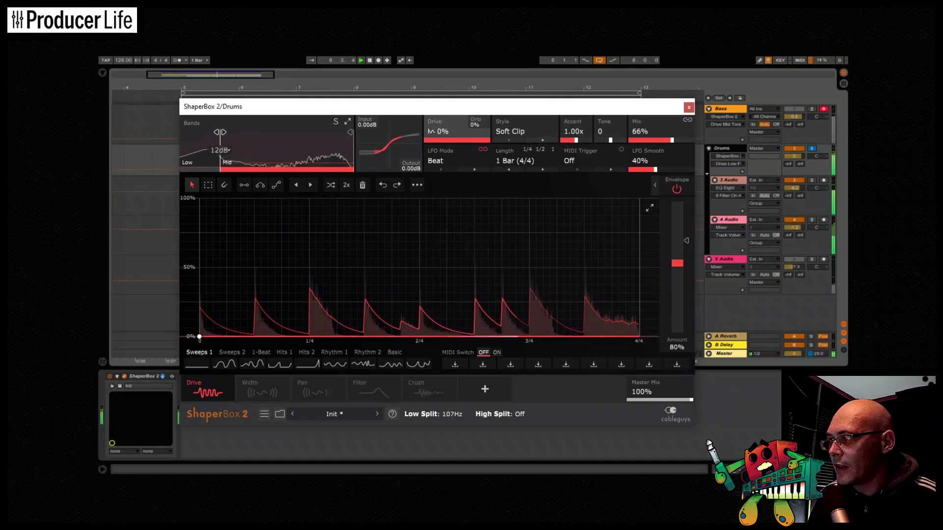
drag(351, 133, 290, 132)
drag(222, 135, 236, 135)
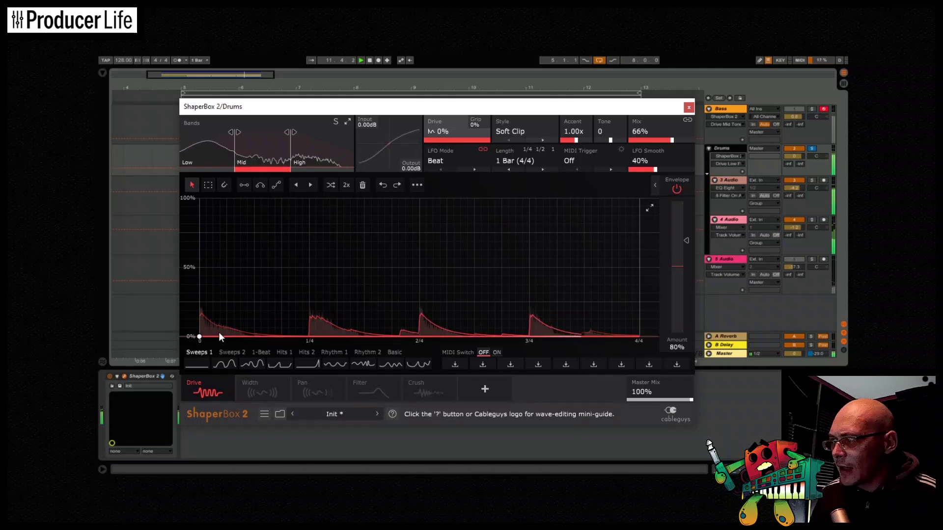
Raise the mid band's flat Drive wave to 53%, and sweep the low split up to about 1.01 kHz and back down.
drag(198, 336, 199, 263)
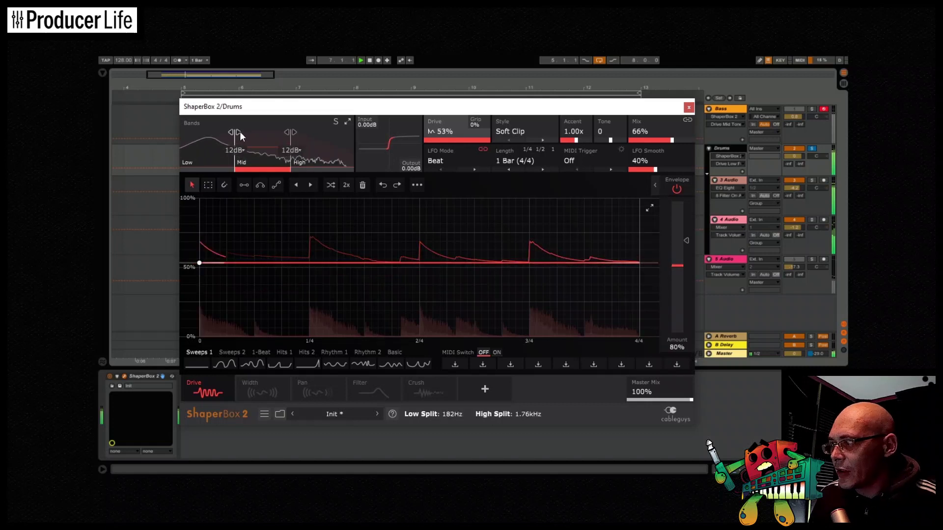
mouse_move(235, 133)
mouse_down()
mouse_move(276, 131)
mouse_move(244, 131)
mouse_up()
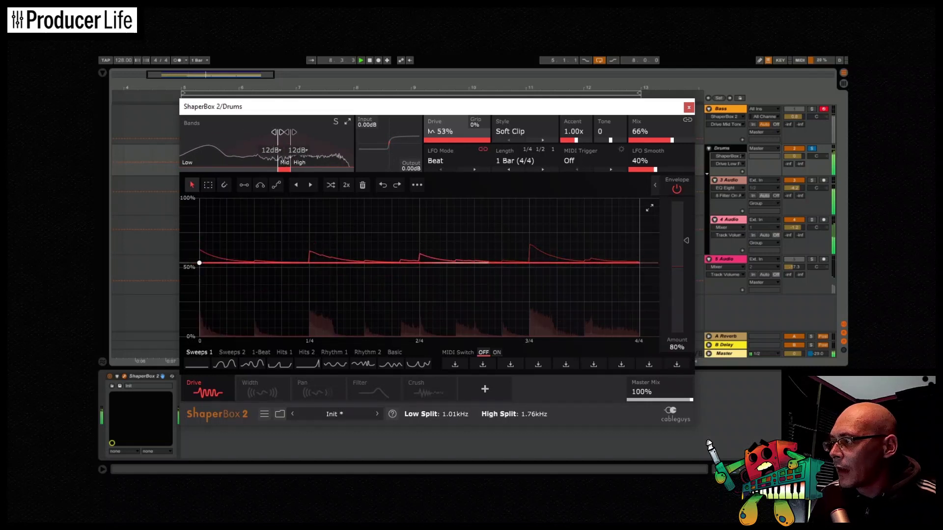
For the high band, raise the Drive wave's starting point to 18%, and bend the line into a hump followed by a dip.
click(326, 166)
drag(199, 337, 205, 311)
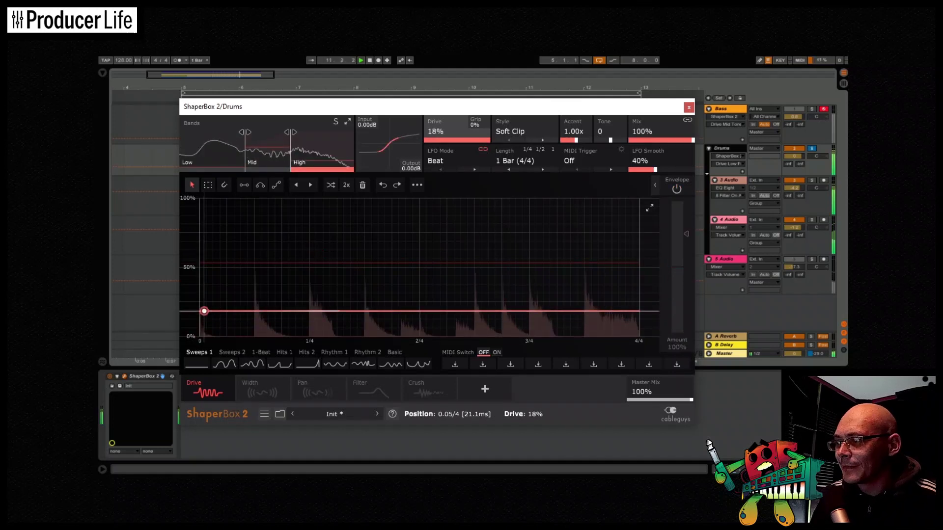
drag(384, 309, 385, 278)
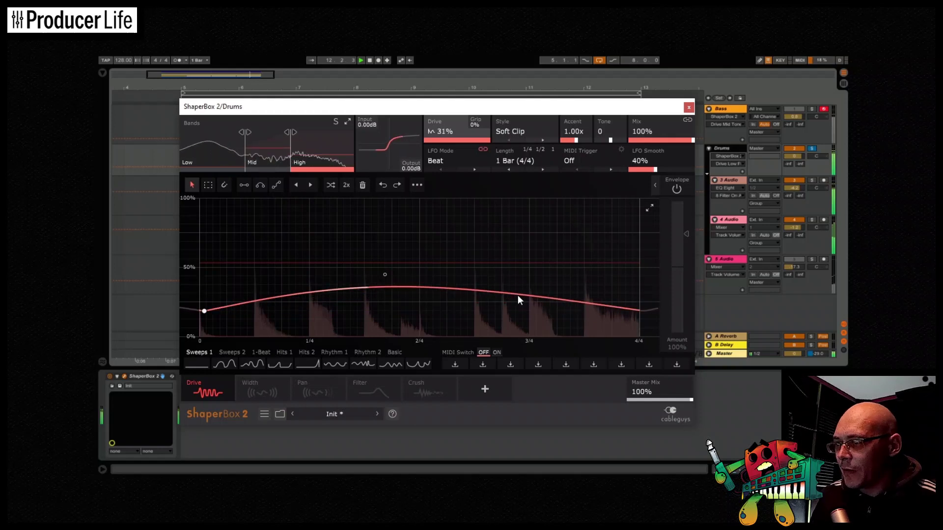
drag(519, 296, 496, 331)
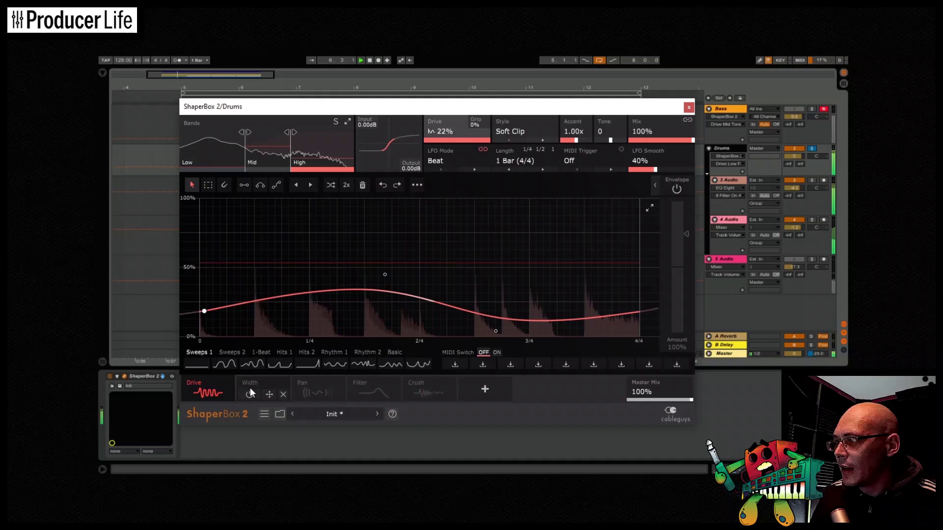
Switch on the Width, Pan, Filter and Crush shapers so they run alongside Drive on the drums.
click(246, 395)
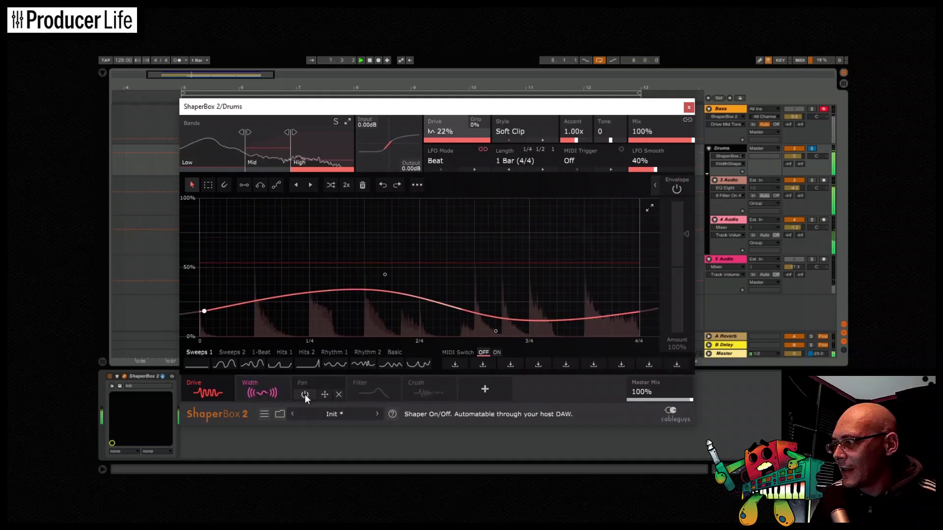
click(264, 379)
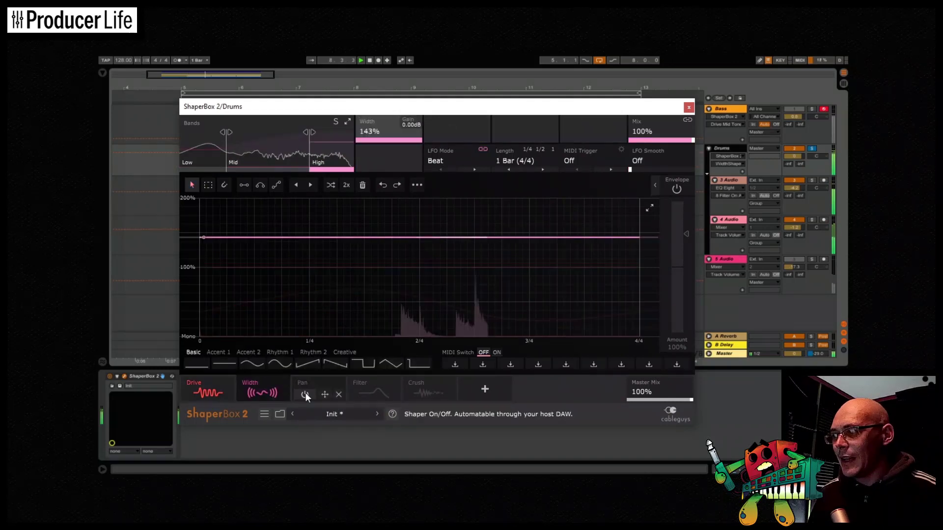
click(305, 395)
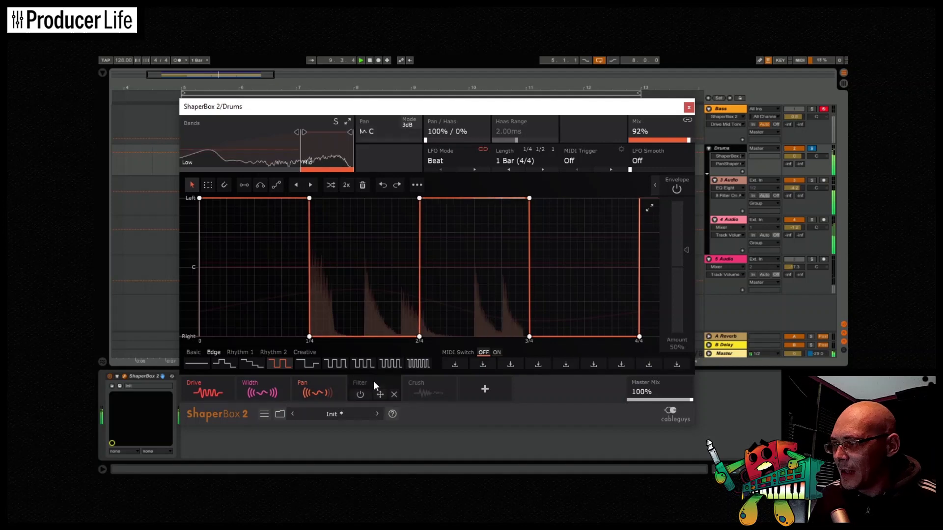
click(361, 394)
click(416, 395)
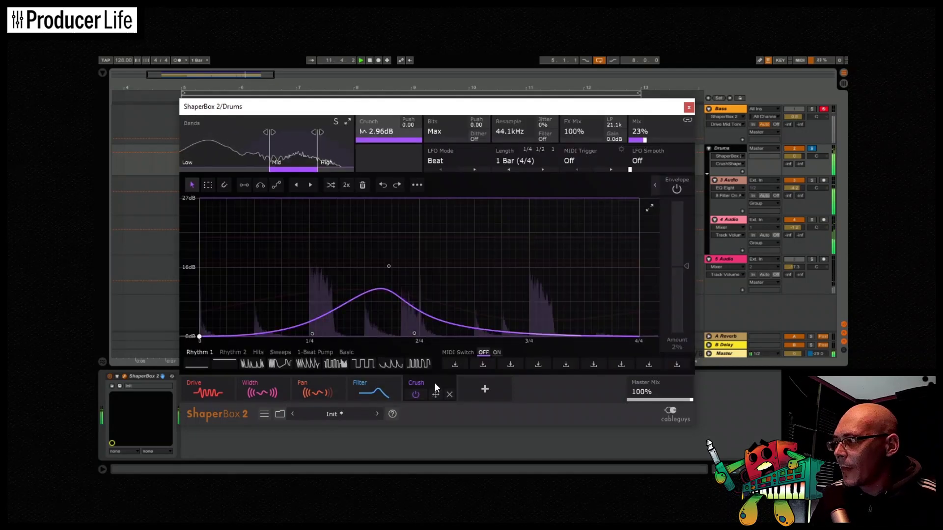
In the Drive shaper, set the LFO length to 1.5 Bars (6/4) and the high band's distortion style to Soft Square.
click(213, 382)
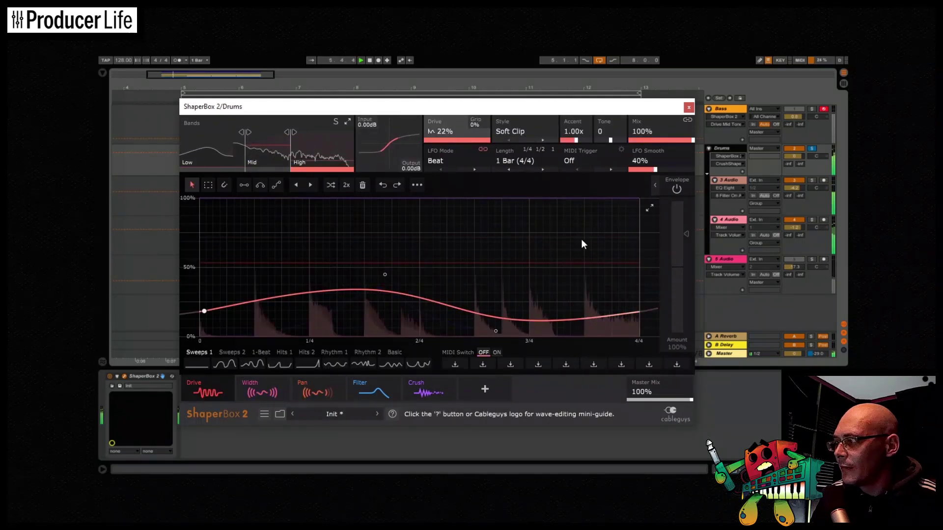
click(547, 168)
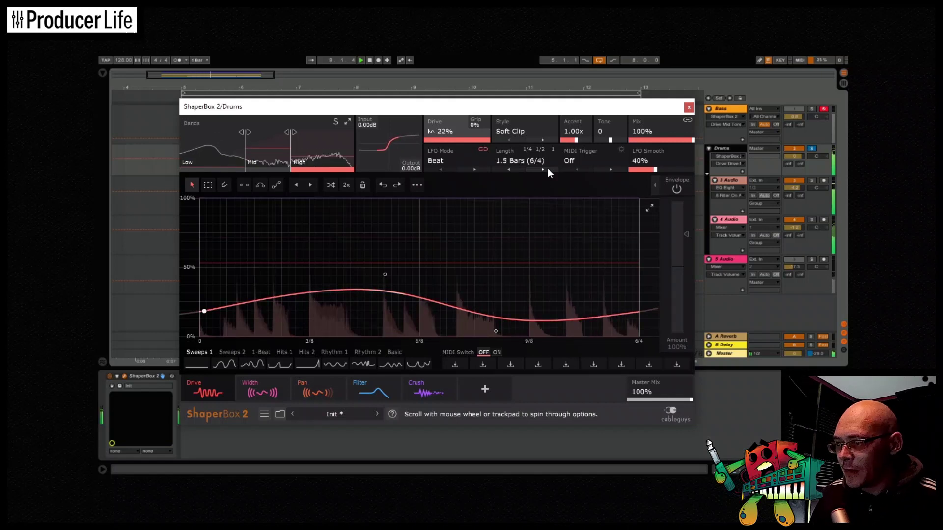
click(544, 140)
click(545, 140)
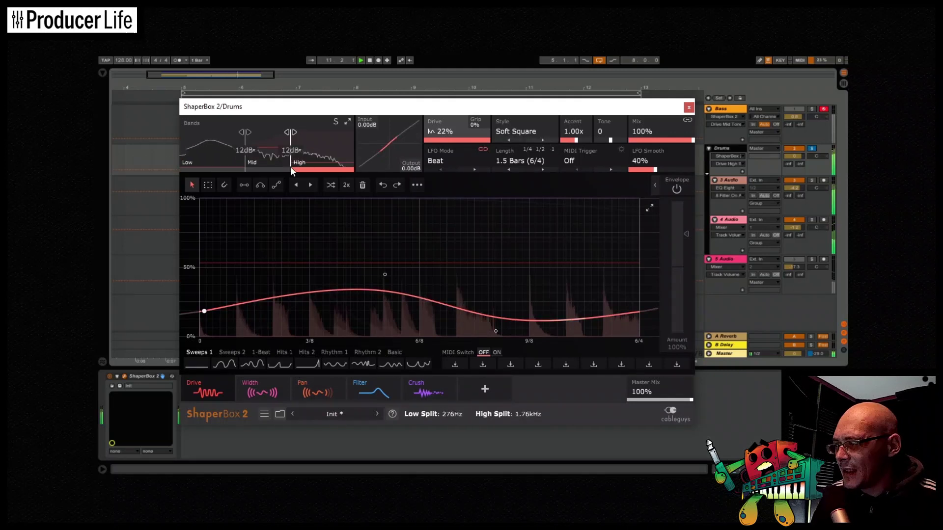
For the mid band, audition the Hard Clip and Soft Square styles, return to Soft Clip, and reduce the Mix to 46%.
click(272, 157)
click(536, 140)
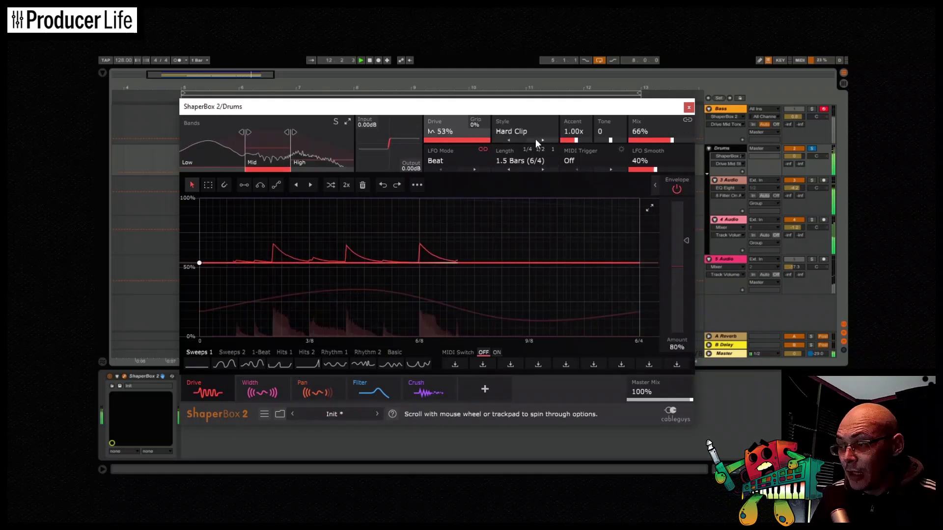
scroll(536, 138, down, 1)
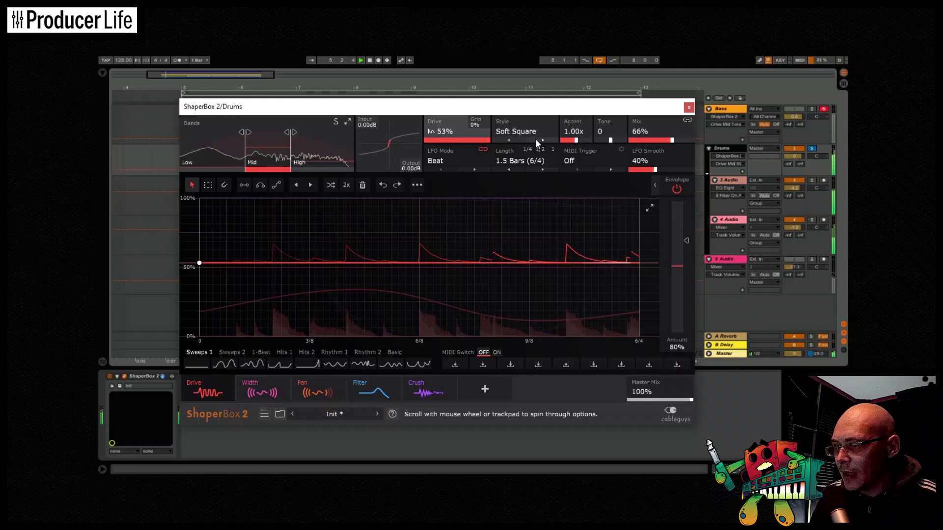
click(509, 140)
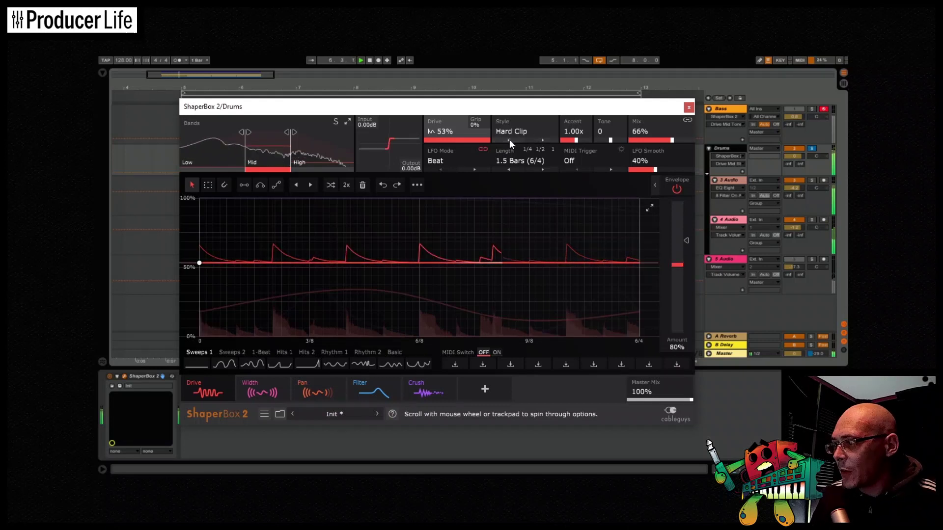
click(509, 140)
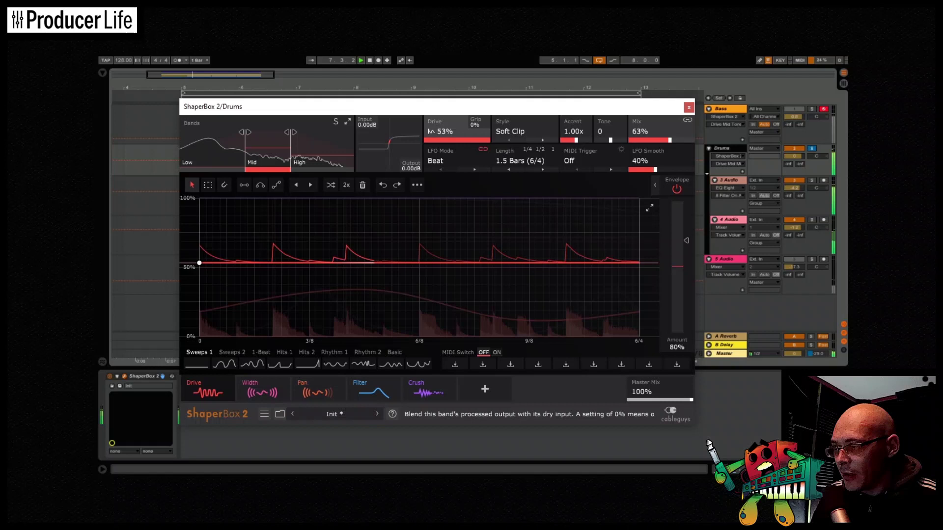
drag(673, 140, 659, 141)
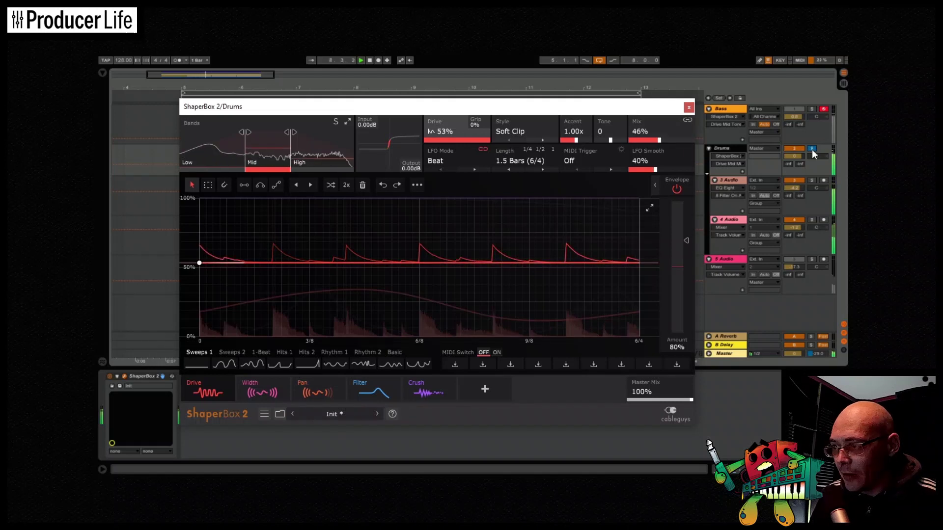
Unsolo the Drums group to hear the full arrangement, and reduce the mid band's Drive Mix to 39%.
click(812, 151)
click(812, 150)
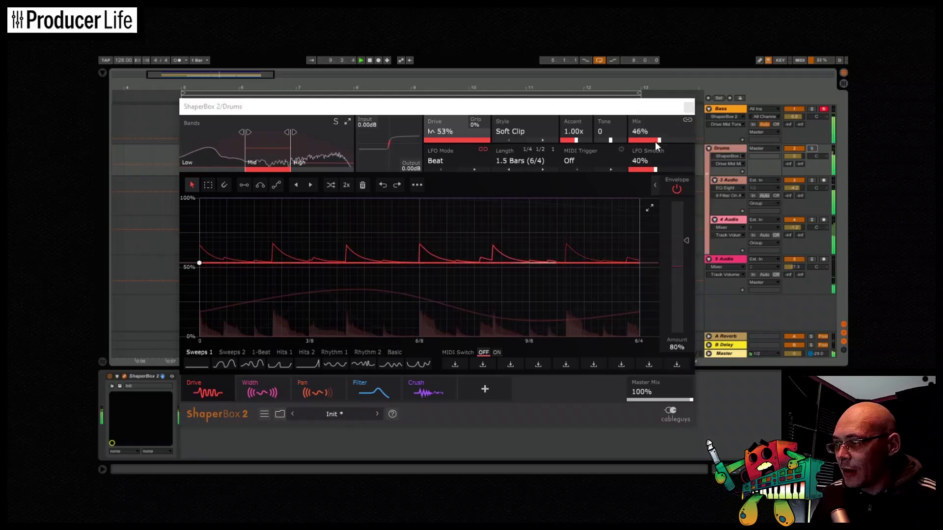
drag(658, 140, 656, 140)
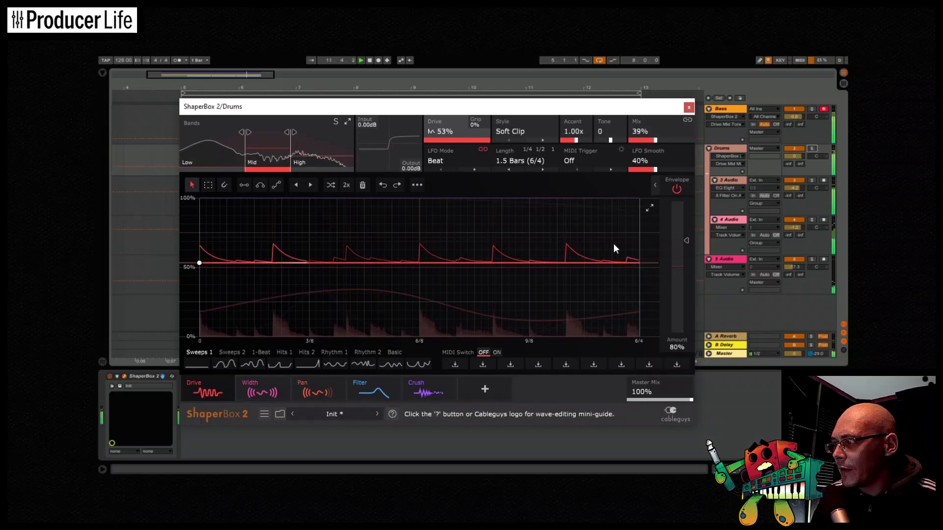